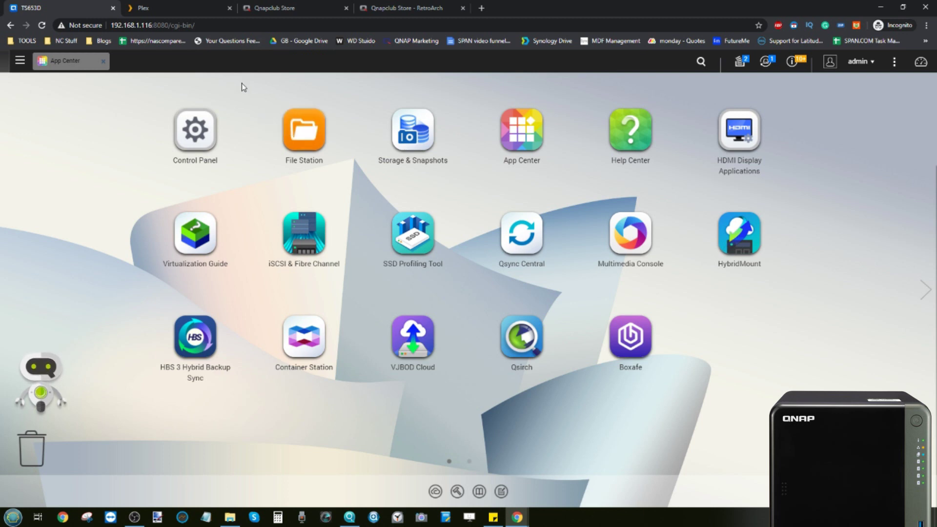
# - Close both Qnapclub Store tabs and the Plex tab, then bring up App Center
pyautogui.click(346, 8)
pyautogui.click(347, 7)
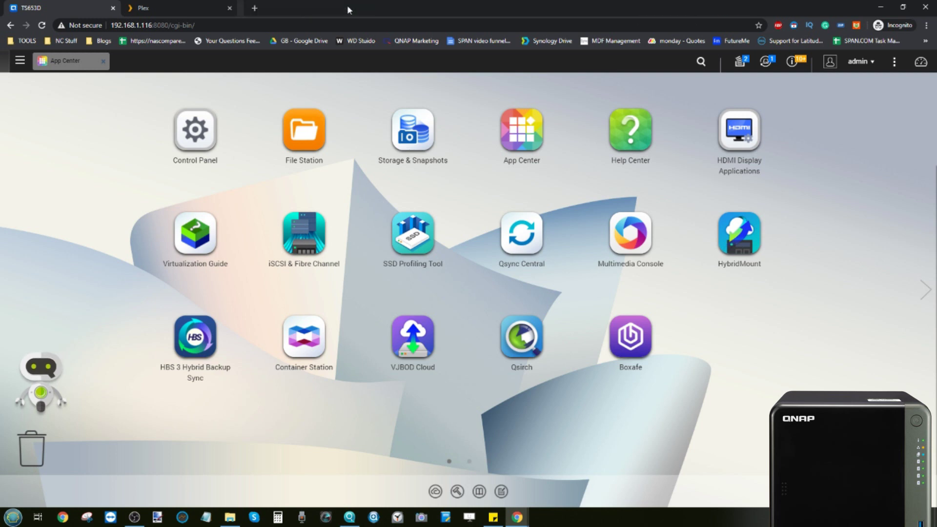
pyautogui.click(230, 8)
pyautogui.click(76, 69)
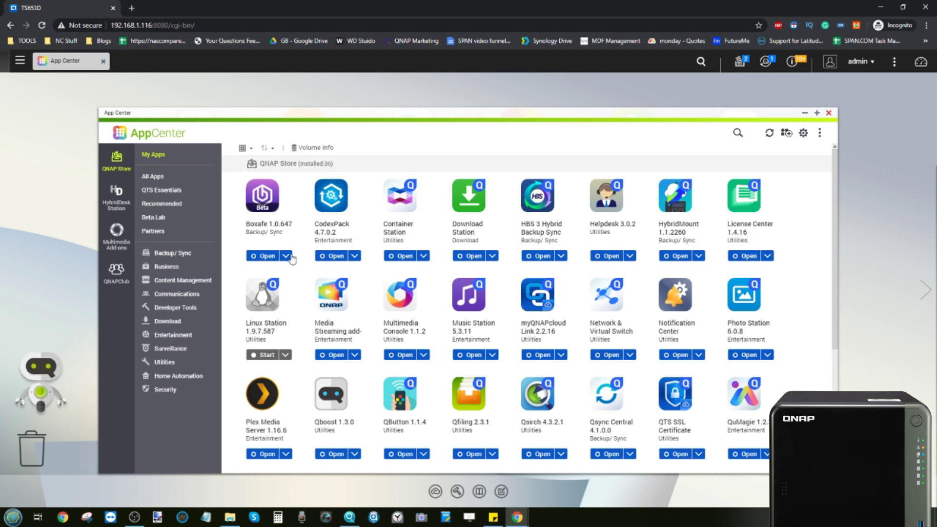
# - Scroll the My Apps grid down to Video Station and check the Background Tasks list
pyautogui.scroll(-4, 503, 306)
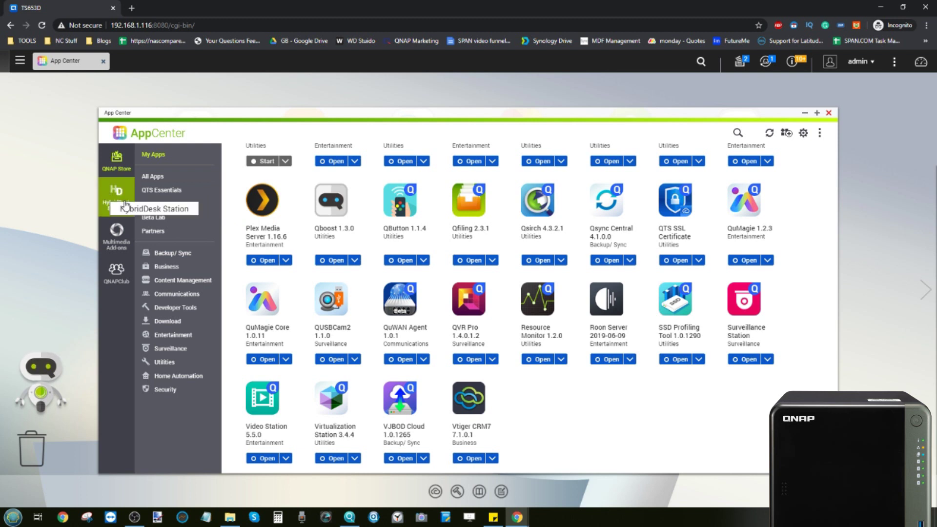
pyautogui.click(740, 61)
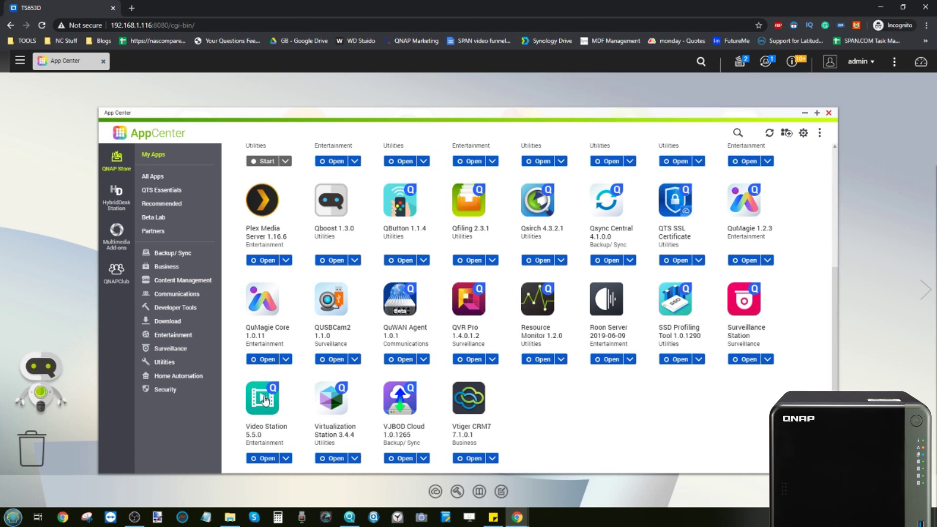
# - Launch Video Station and close the App Center window behind it
pyautogui.click(267, 458)
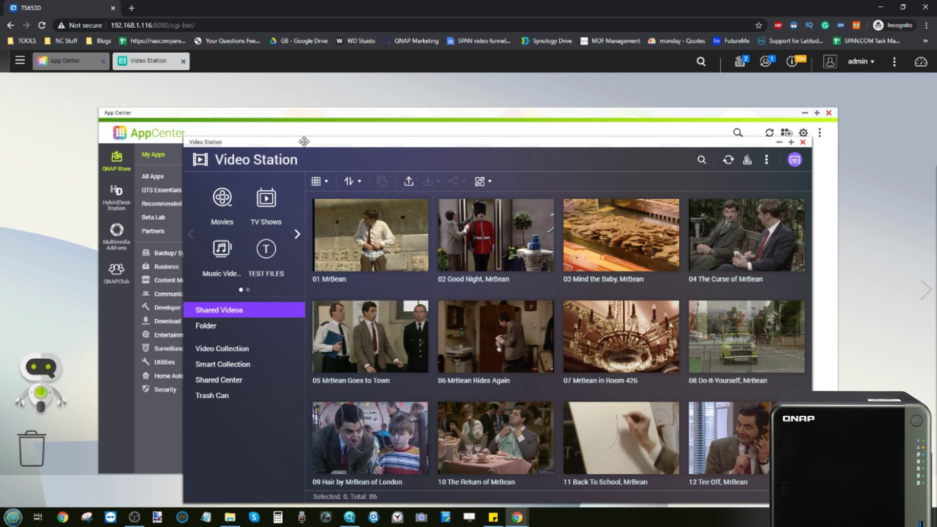
pyautogui.moveTo(304, 142); pyautogui.dragTo(281, 109)
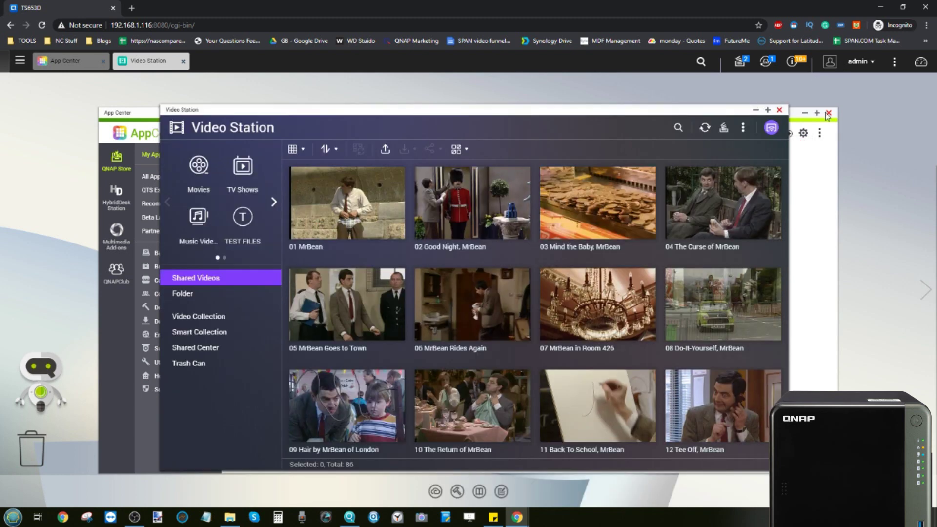
pyautogui.click(828, 113)
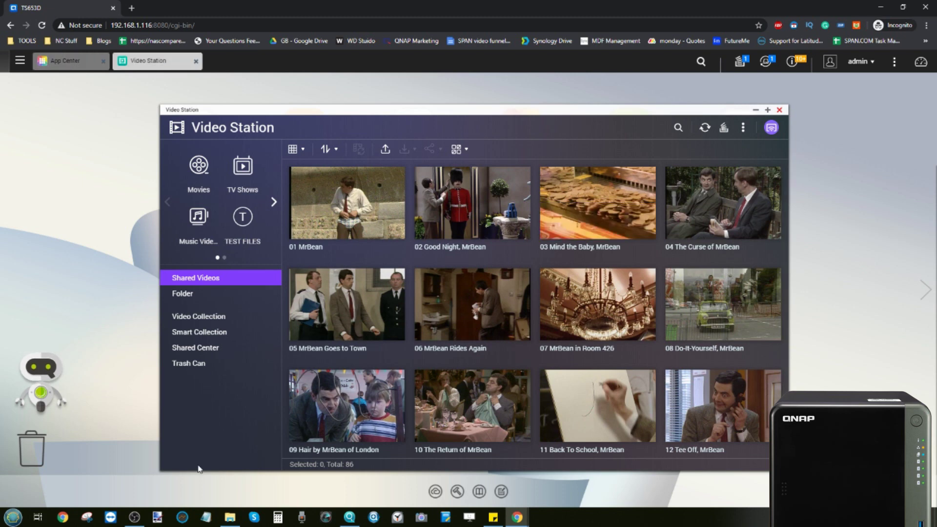
# - Reposition Video Station and filter its library to the Movies category
pyautogui.click(136, 518)
pyautogui.click(136, 522)
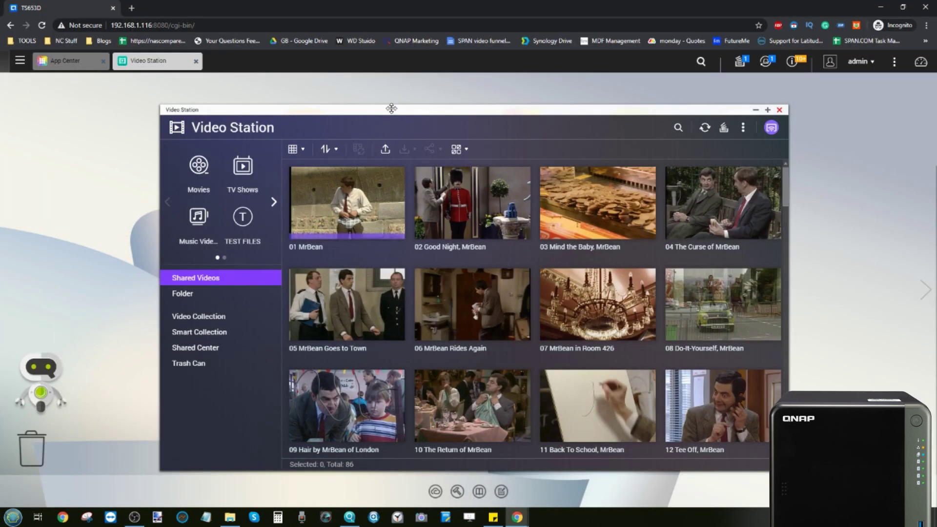
pyautogui.moveTo(380, 111); pyautogui.dragTo(376, 105)
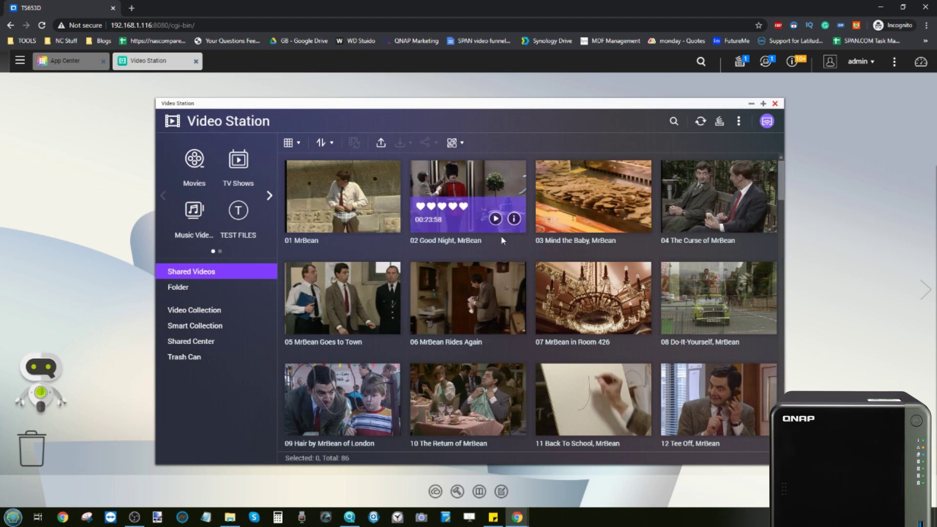
pyautogui.click(194, 164)
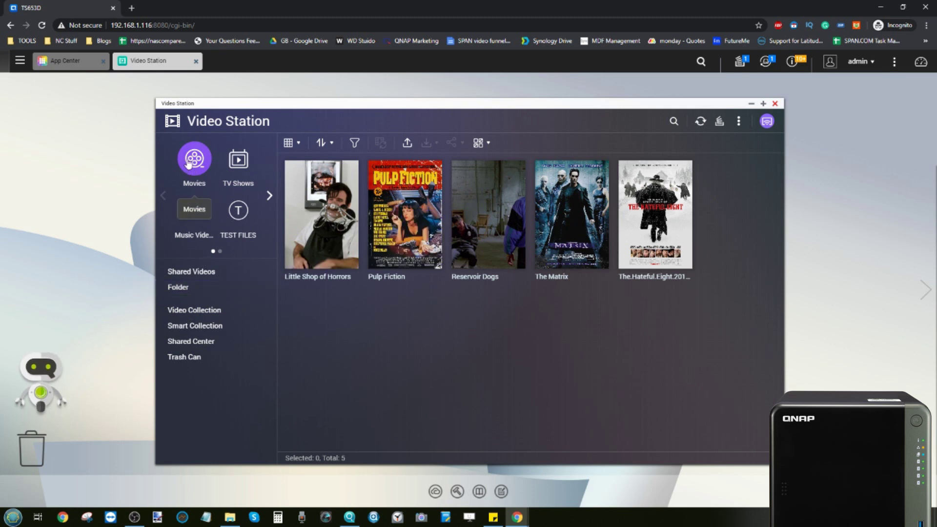
pyautogui.click(20, 61)
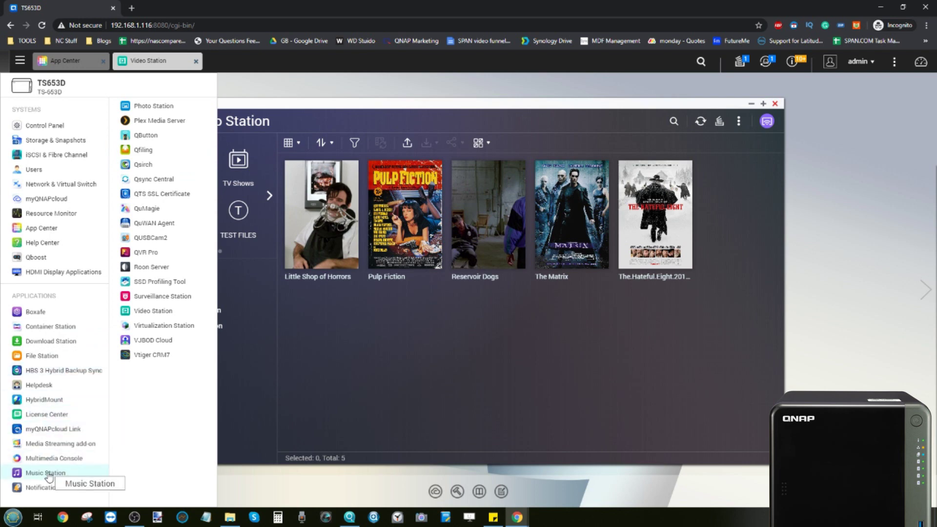
pyautogui.click(53, 458)
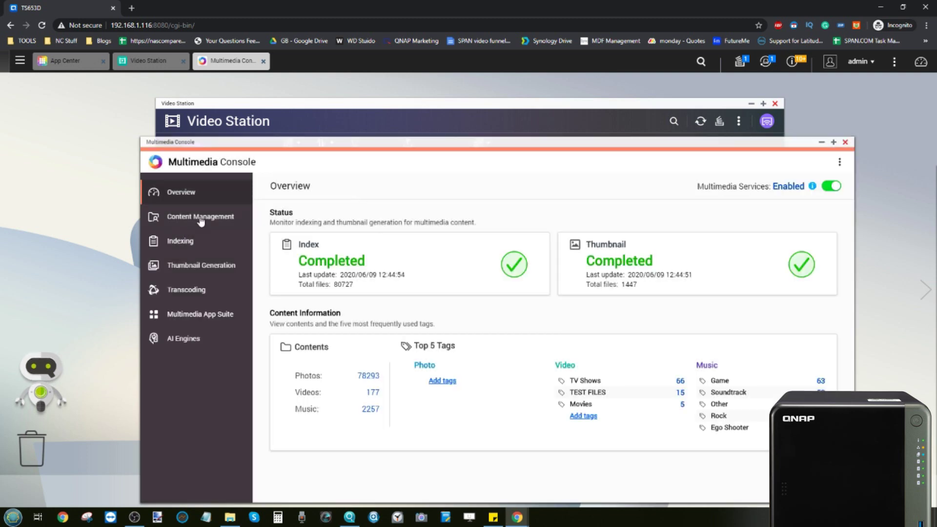
pyautogui.click(198, 217)
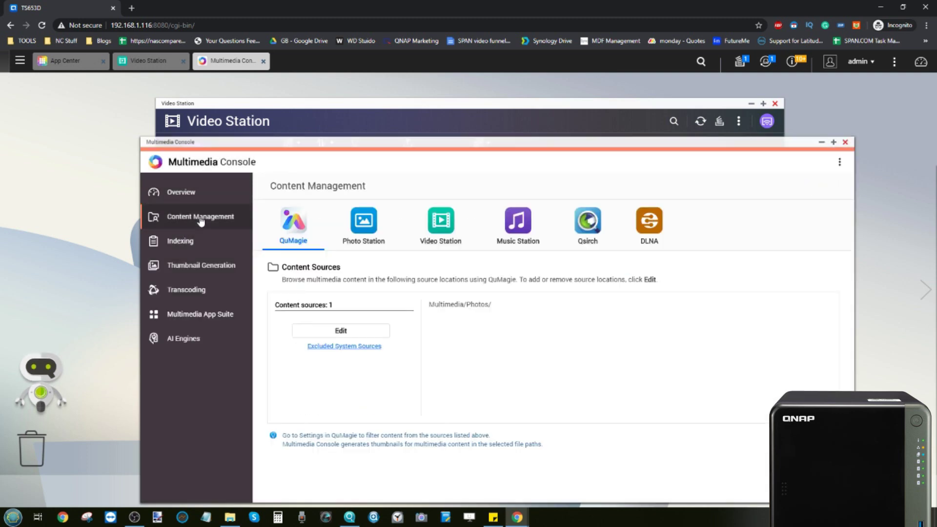
pyautogui.click(444, 225)
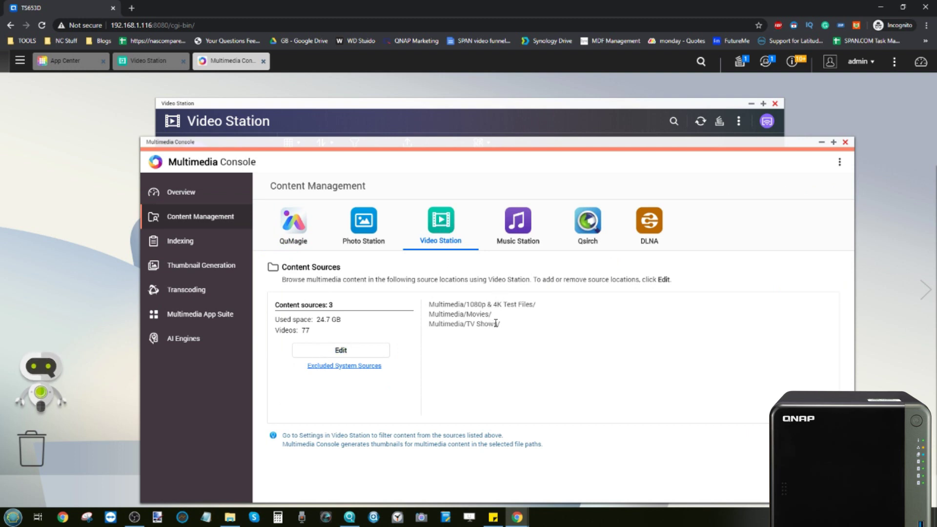
pyautogui.click(351, 352)
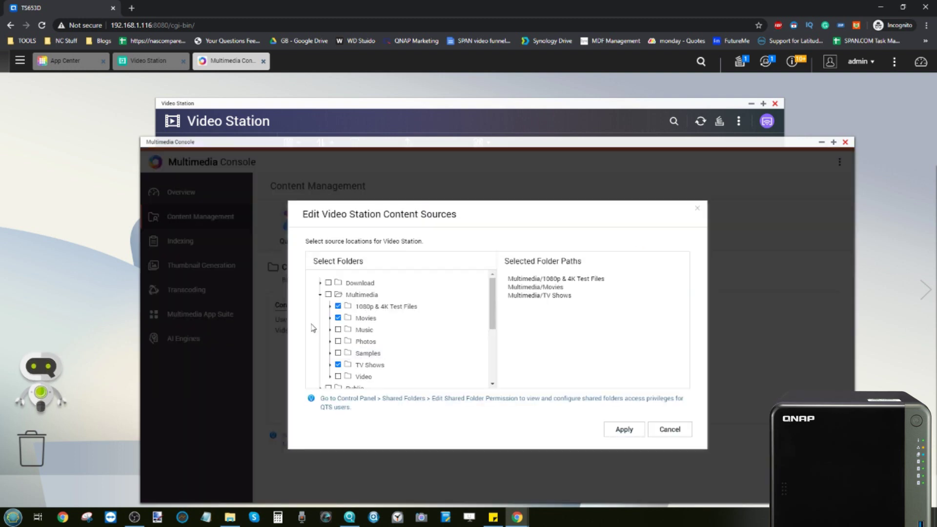
pyautogui.click(681, 434)
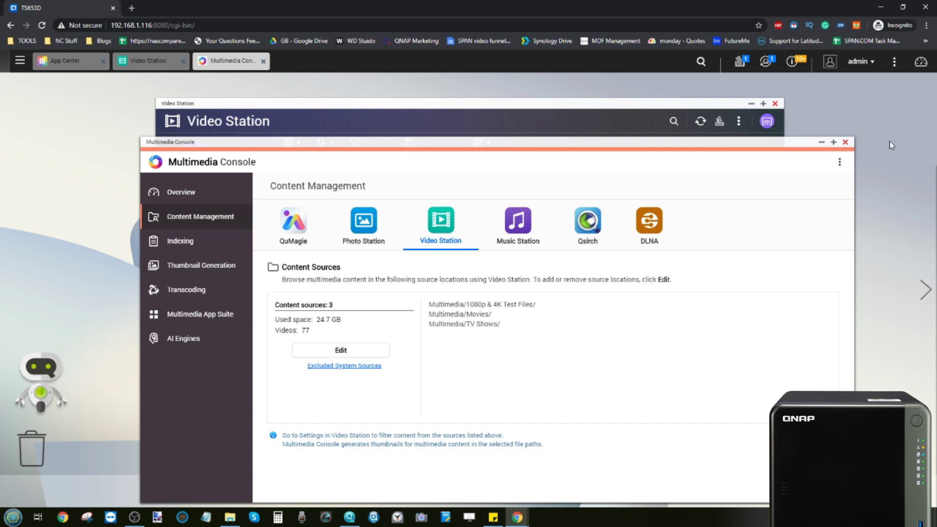
pyautogui.click(845, 143)
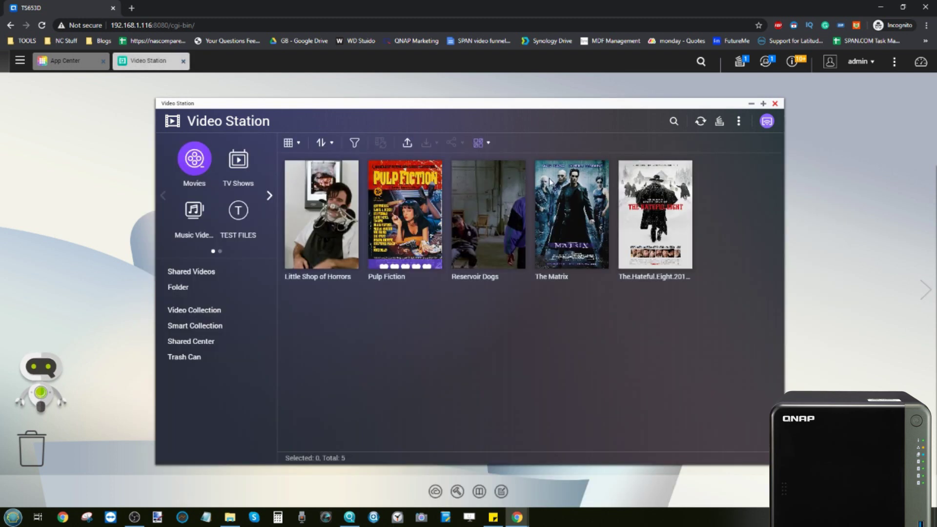
pyautogui.moveTo(335, 168)
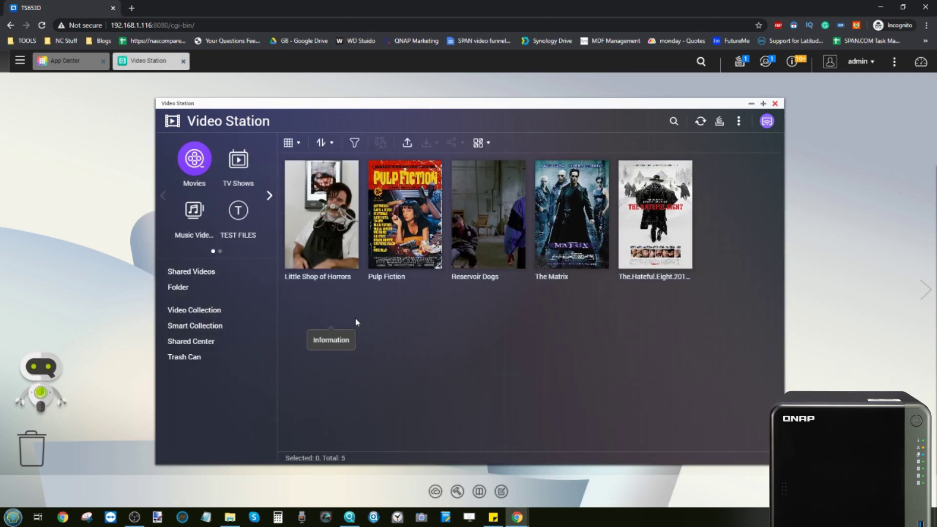
pyautogui.click(739, 122)
pyautogui.click(691, 150)
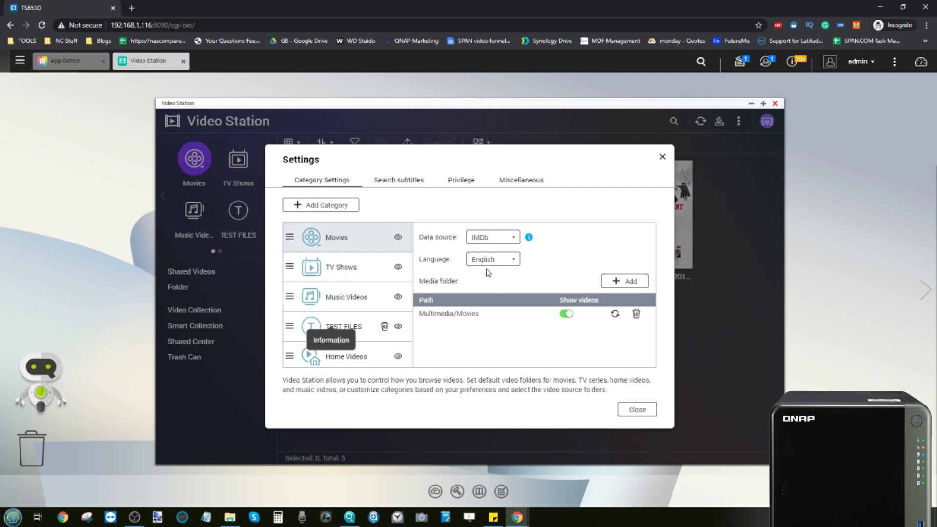
pyautogui.click(651, 415)
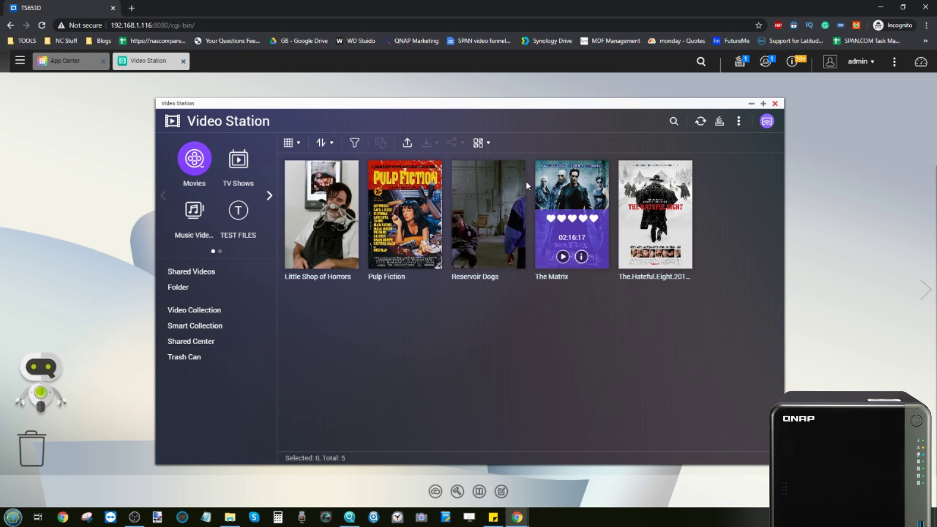
pyautogui.moveTo(397, 191)
pyautogui.moveTo(572, 225)
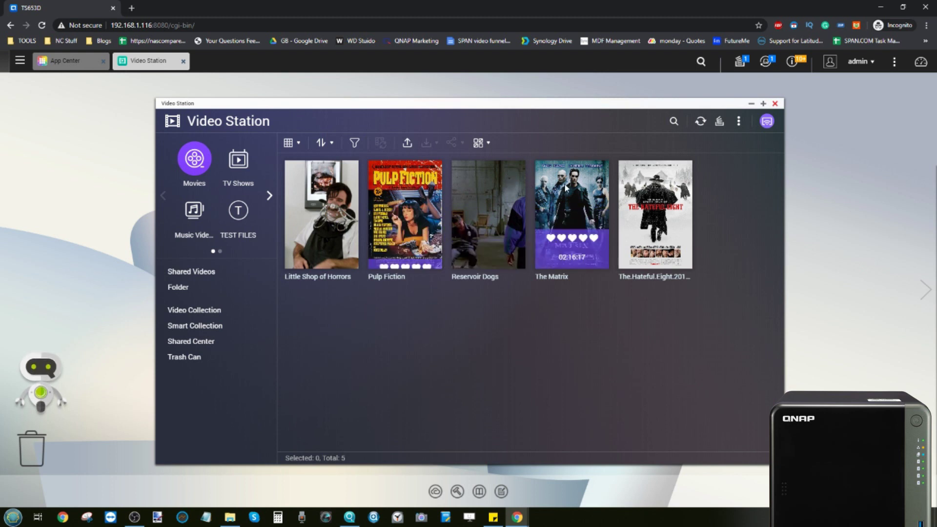
# - Review The Matrix's introduction and file information, then close its details
pyautogui.click(582, 258)
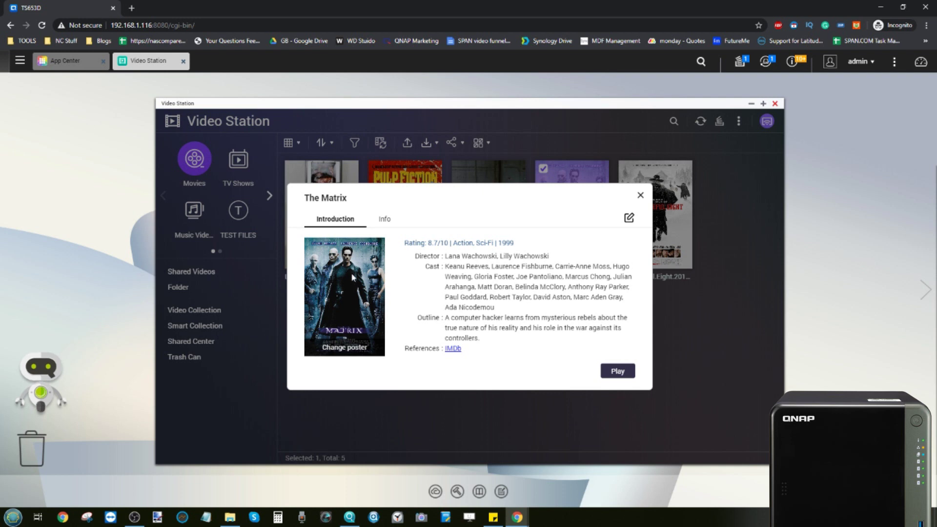
pyautogui.click(385, 221)
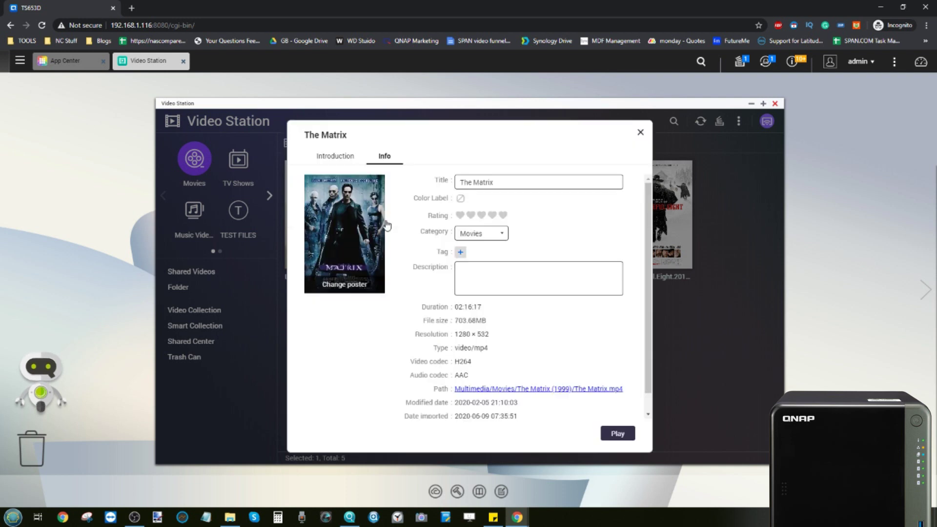
pyautogui.scroll(-1, 491, 327)
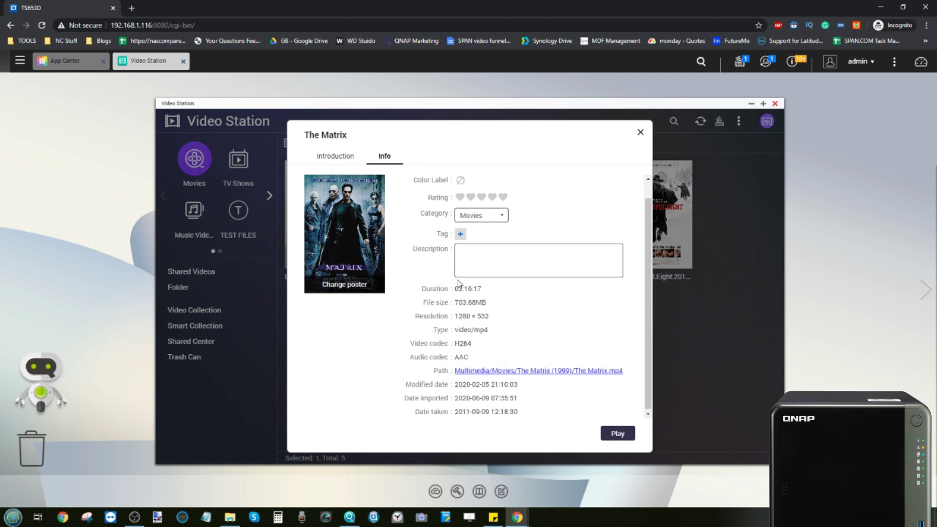
pyautogui.scroll(1, 468, 200)
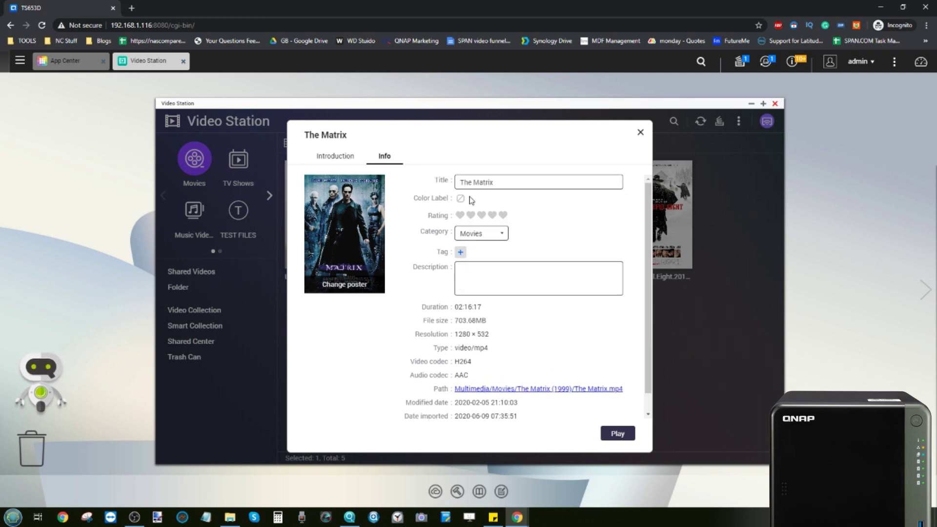
pyautogui.click(332, 157)
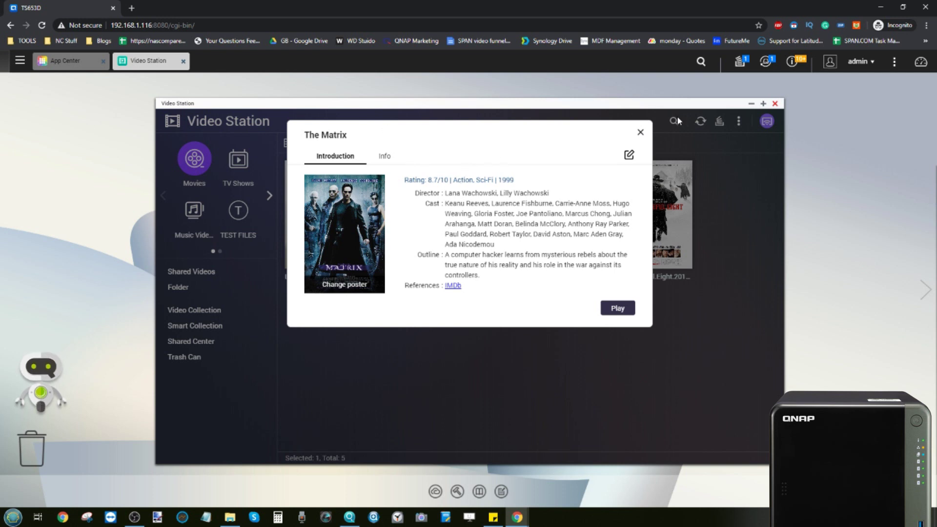
pyautogui.click(640, 134)
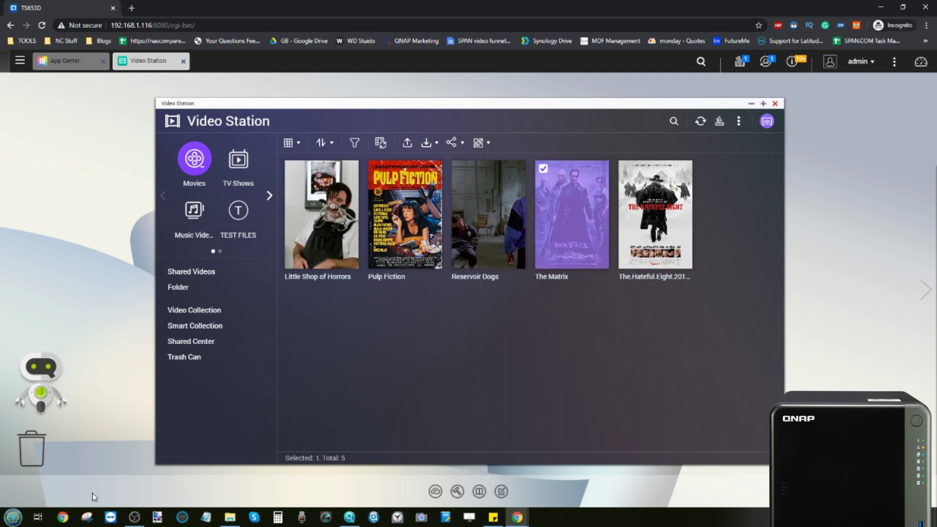
# - Raise the system volume and clear The Matrix's selection
pyautogui.click(135, 517)
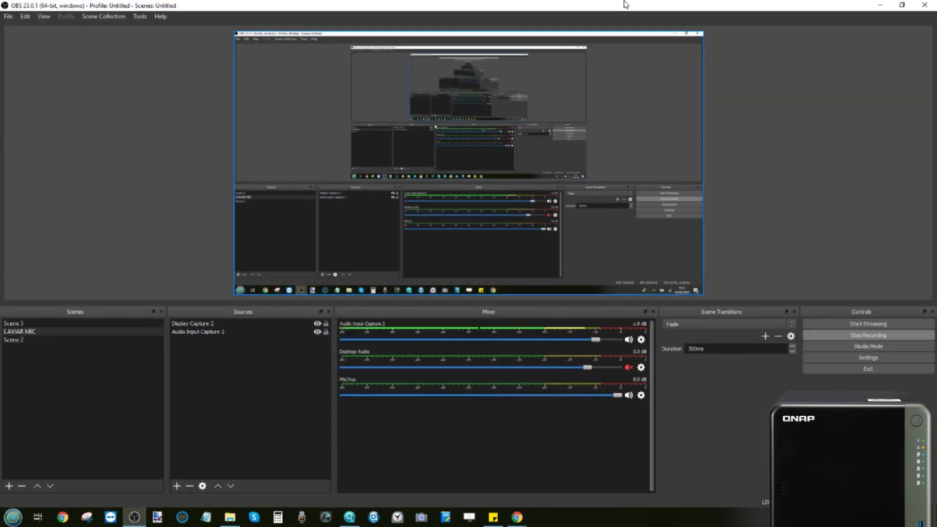
pyautogui.click(881, 6)
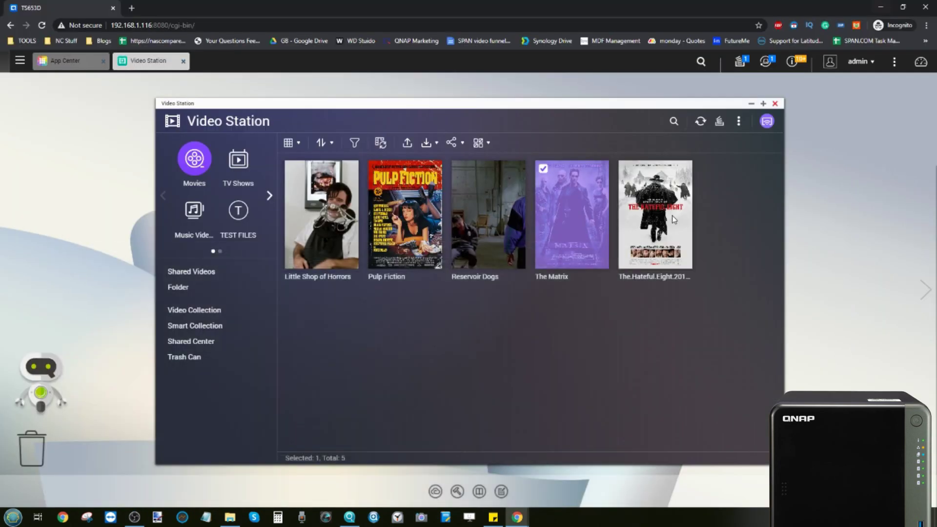
pyautogui.press('XF86AudioRaiseVolume')
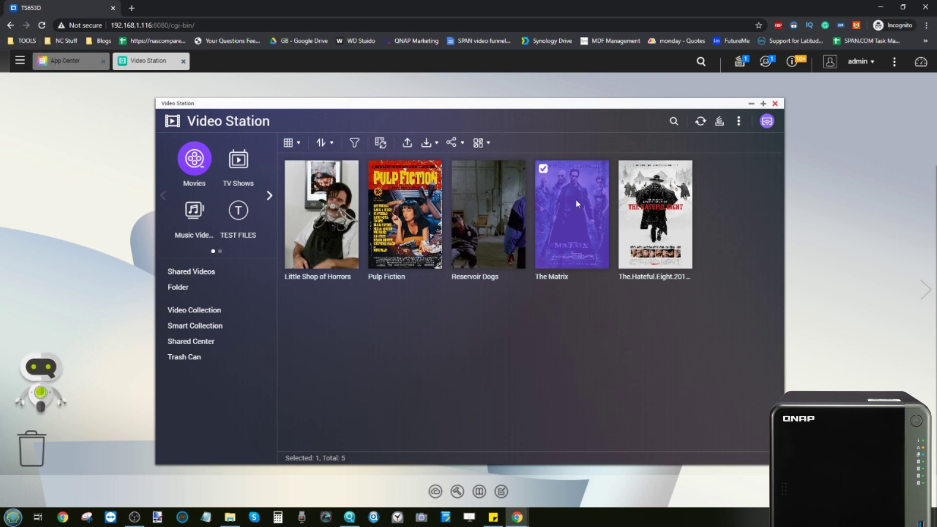
pyautogui.click(480, 143)
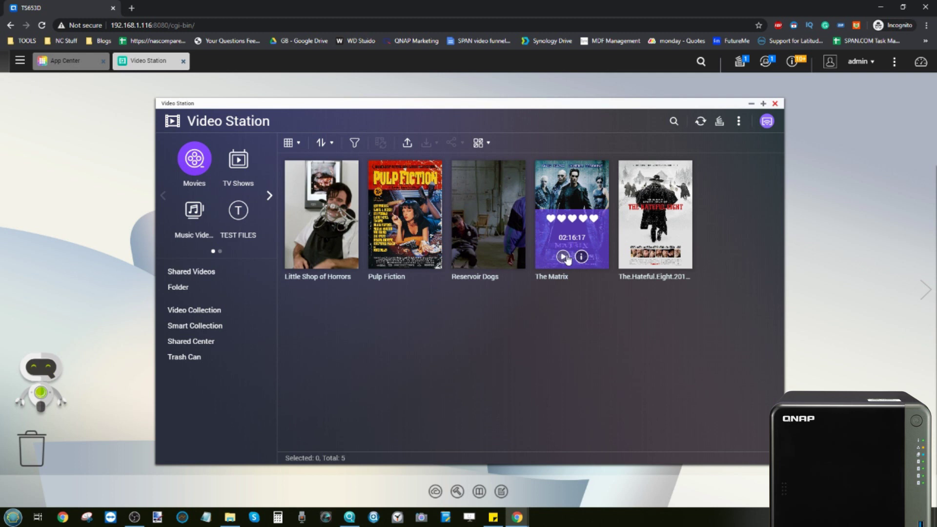
# - Play The Matrix and look over its subtitle options
pyautogui.click(565, 258)
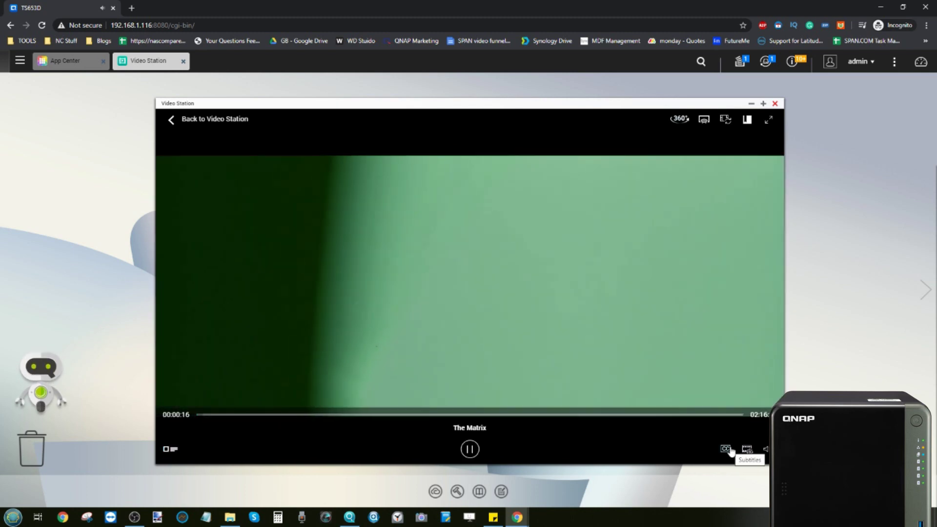
pyautogui.click(726, 450)
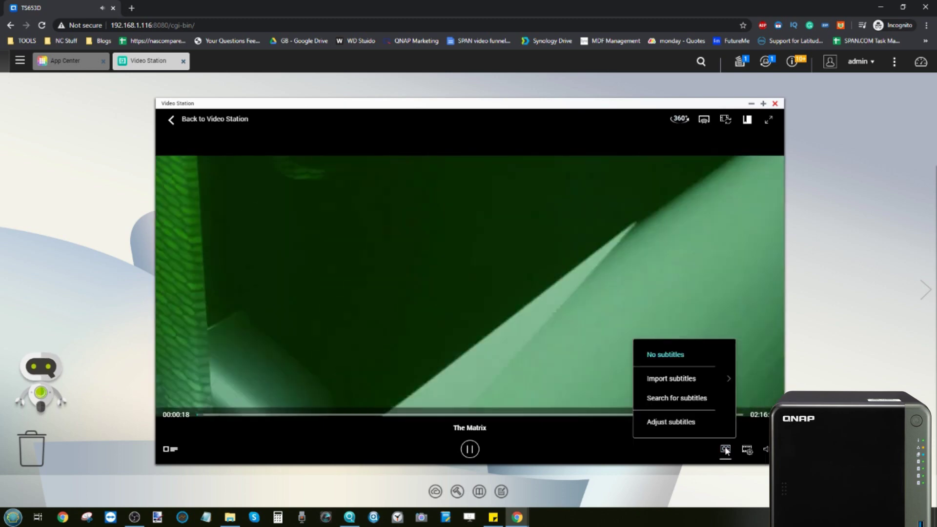
pyautogui.moveTo(663, 380)
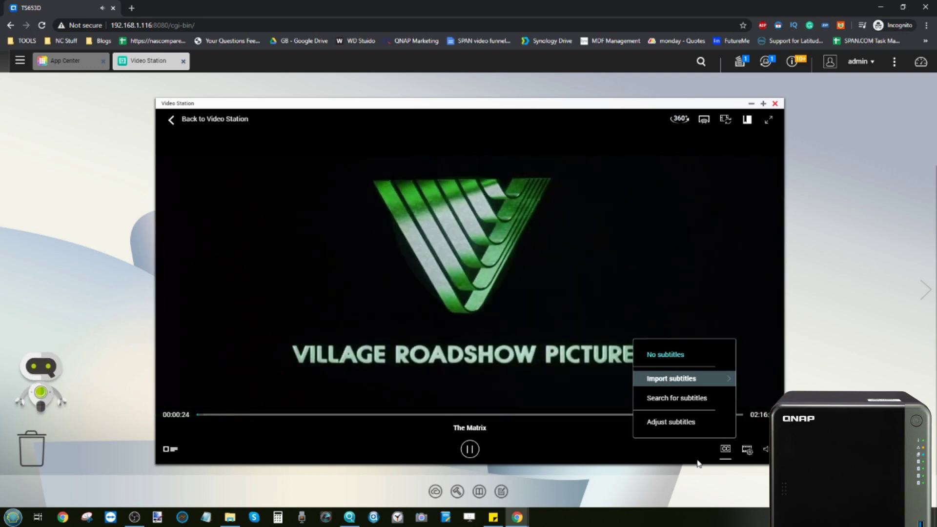
pyautogui.click(726, 449)
# - Inspect streaming format, transcoding resolution and soundtrack settings unchanged, then enable 360° Panorama Mode
pyautogui.click(746, 450)
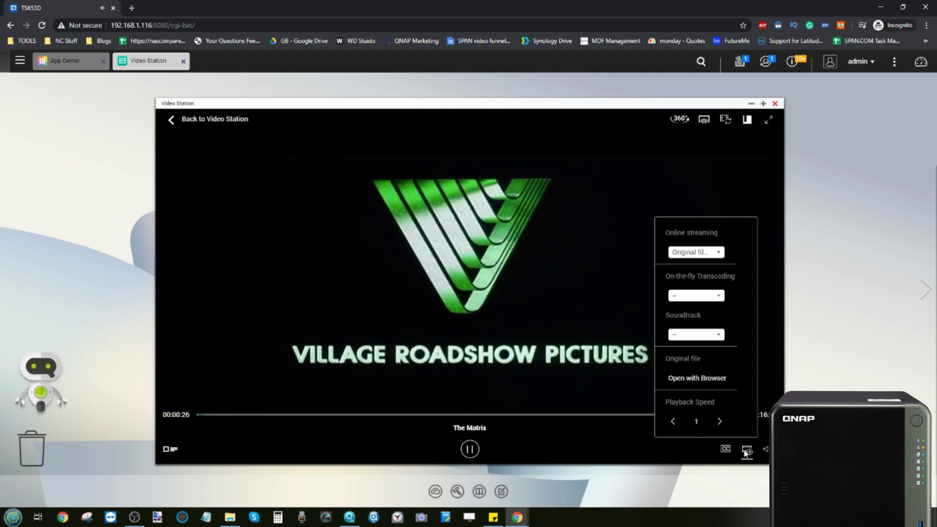
pyautogui.click(701, 252)
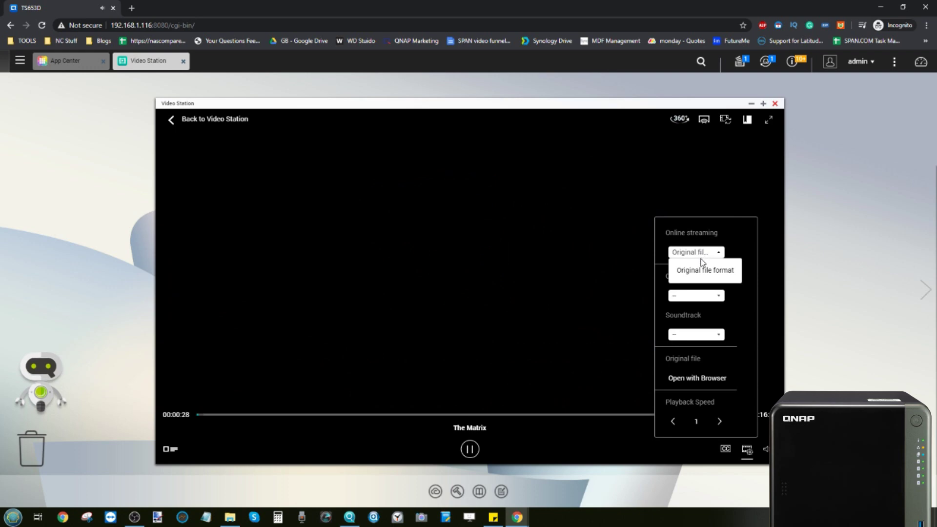
pyautogui.click(703, 270)
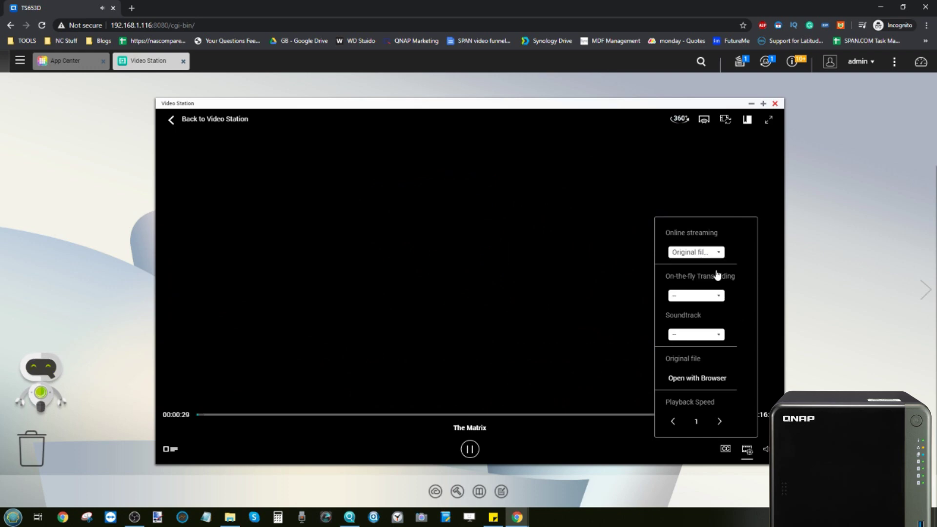
pyautogui.click(709, 298)
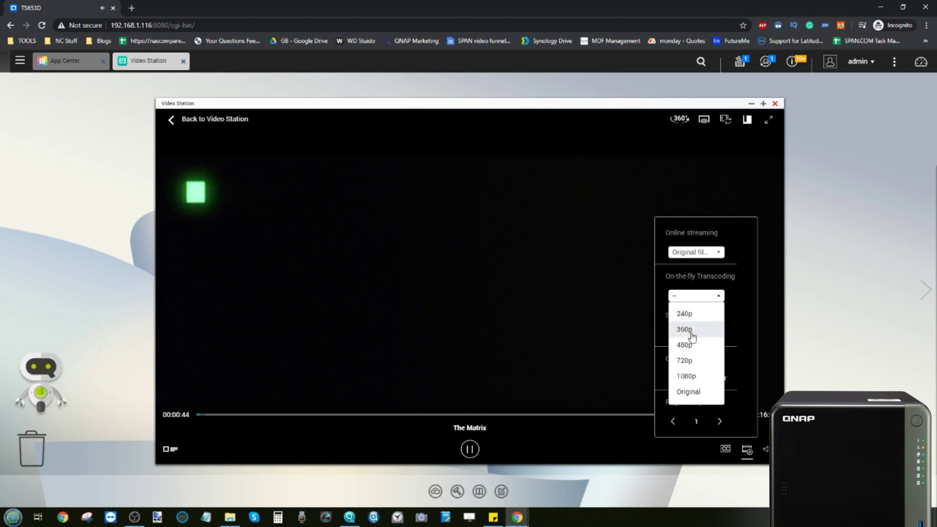
pyautogui.click(740, 318)
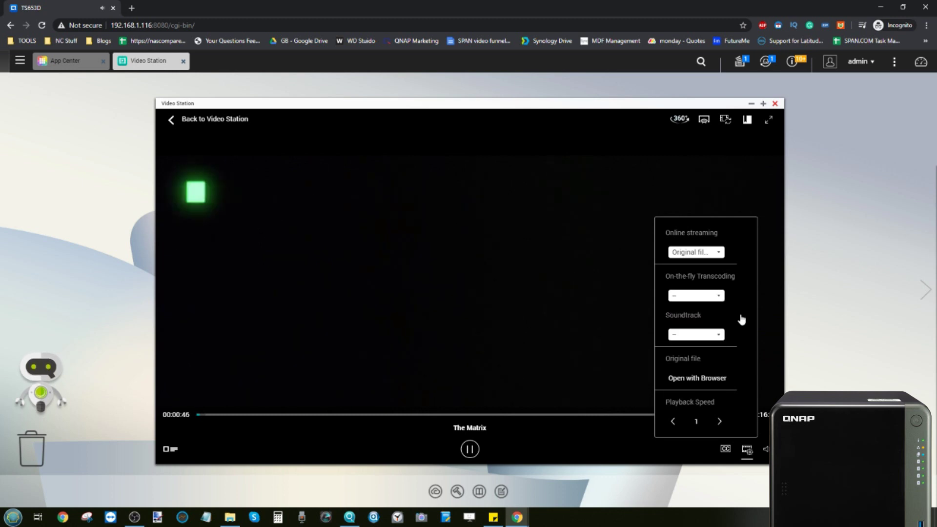
pyautogui.click(714, 334)
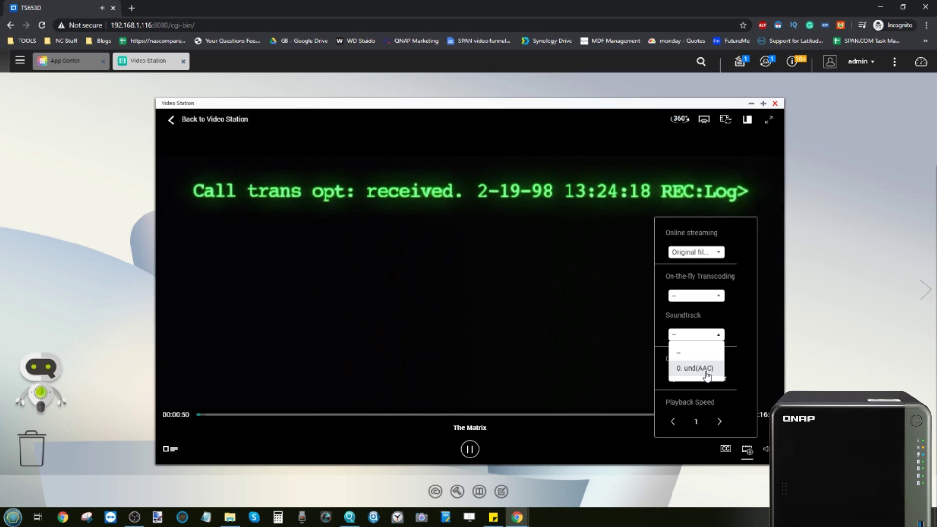
pyautogui.click(745, 318)
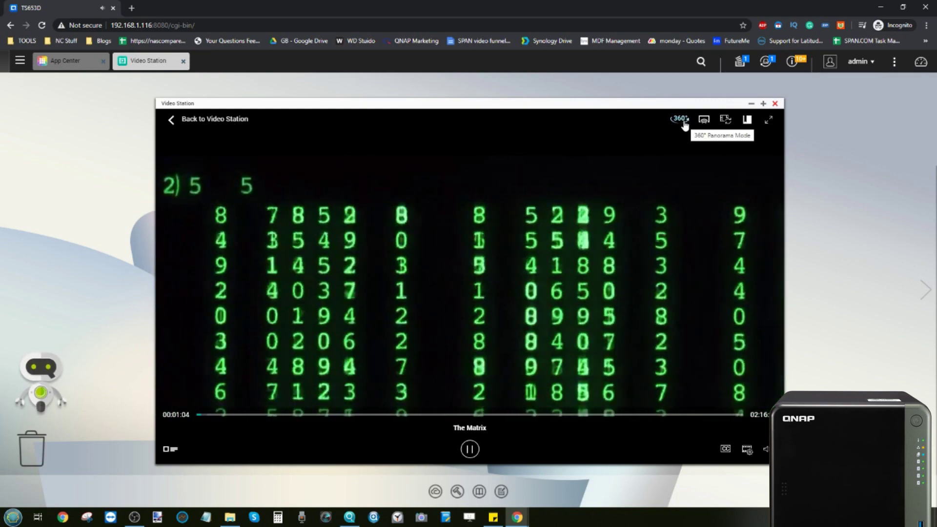
pyautogui.click(681, 120)
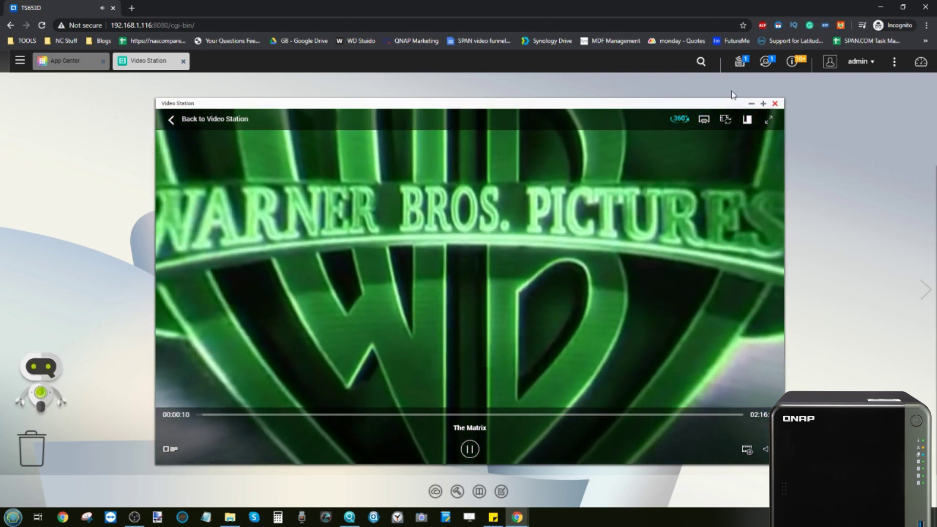
pyautogui.click(682, 124)
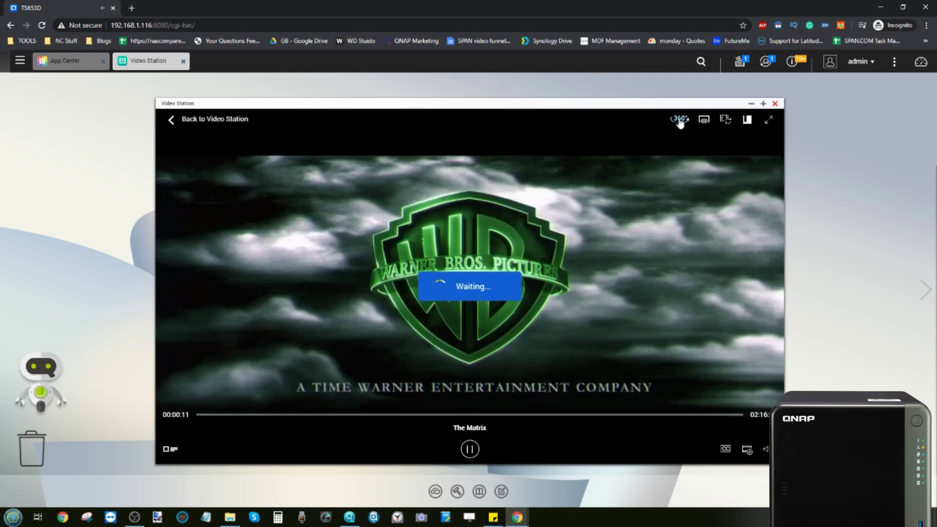
pyautogui.click(726, 121)
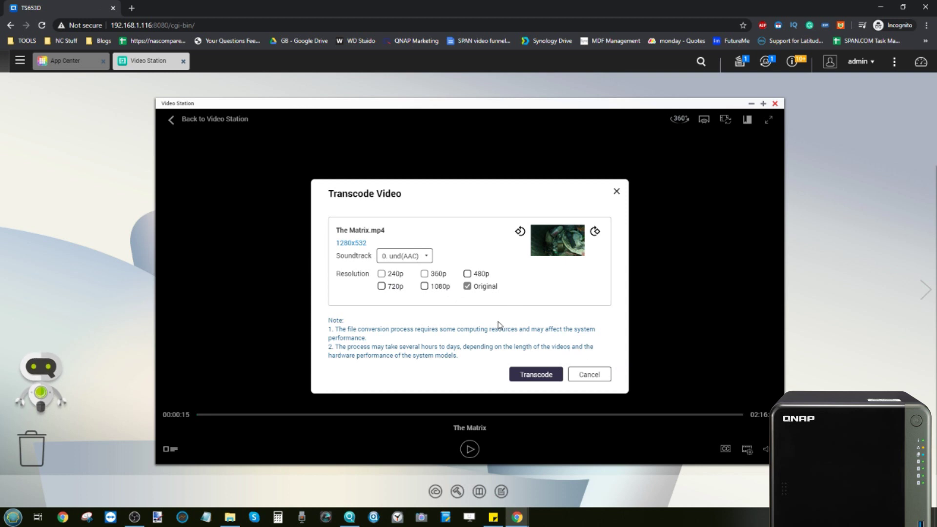
pyautogui.click(589, 375)
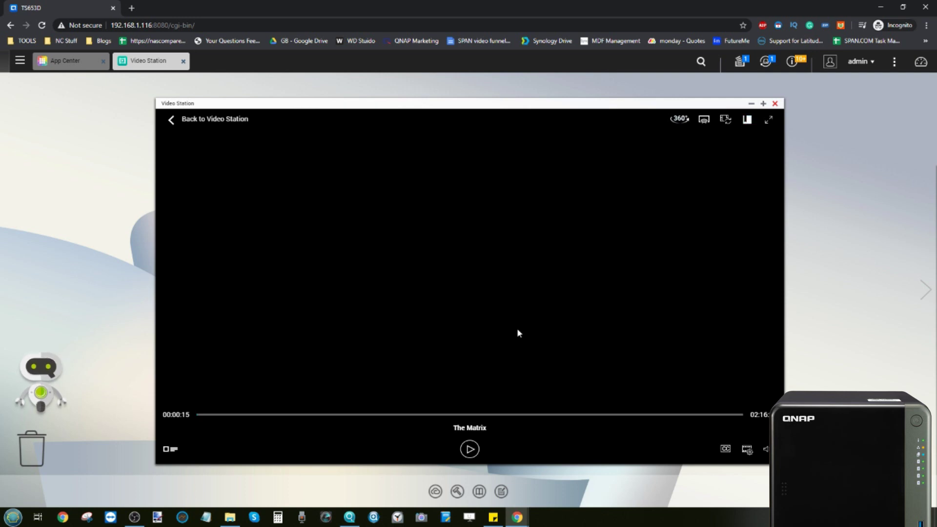
pyautogui.click(469, 450)
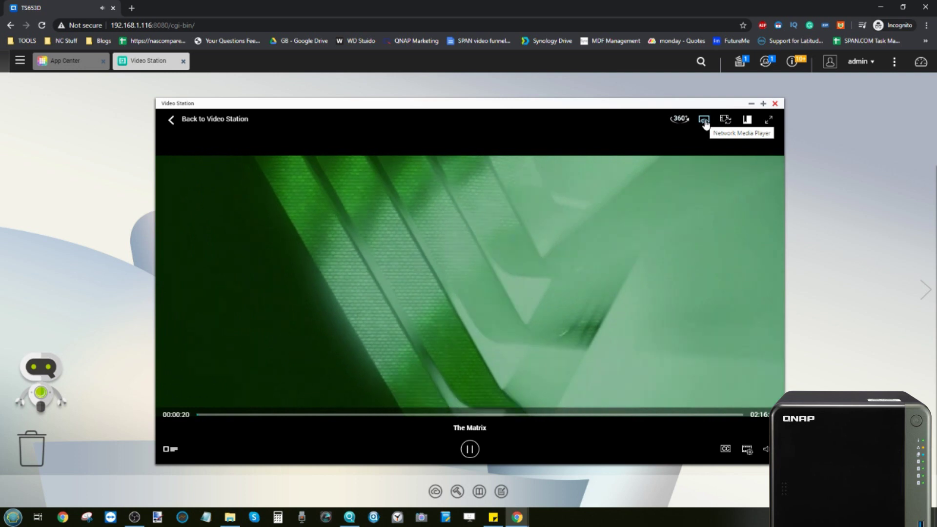
# - Select HDMI Audio 3 as the network media player and refresh the player list
pyautogui.click(705, 121)
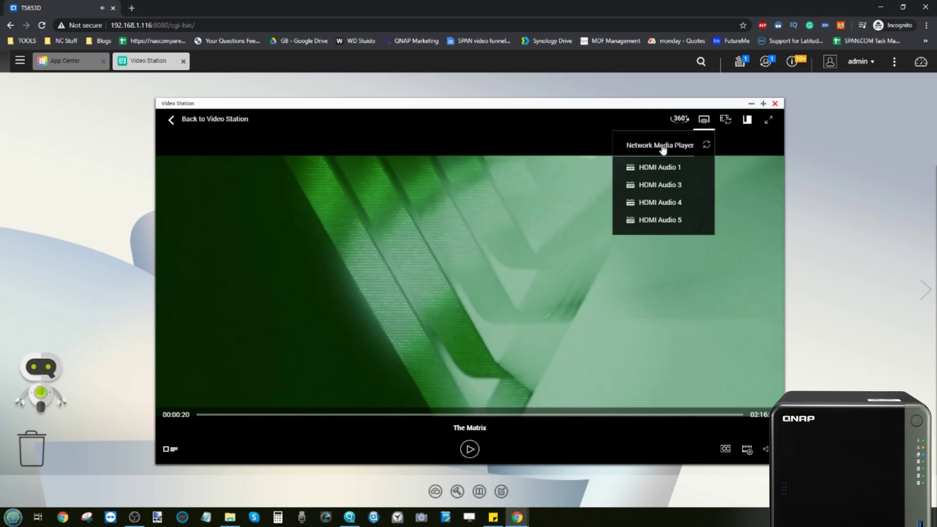
pyautogui.click(654, 188)
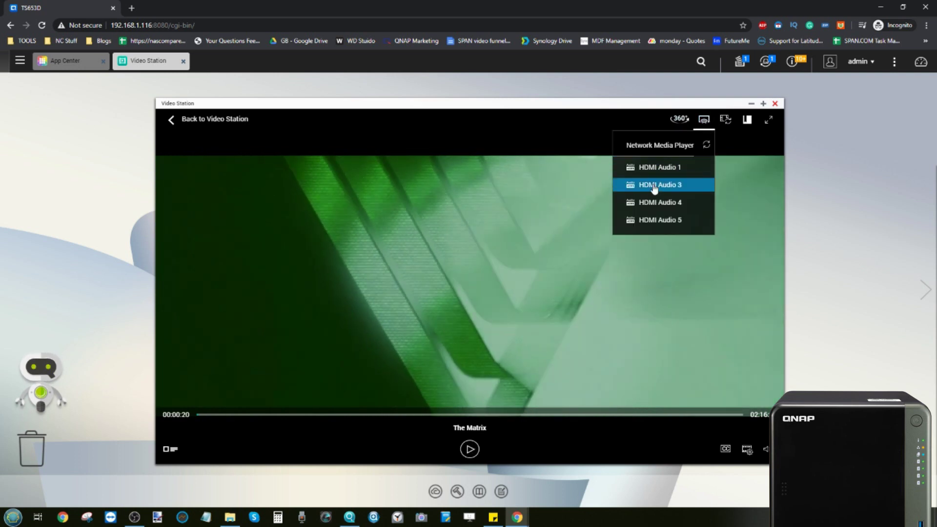
pyautogui.click(706, 146)
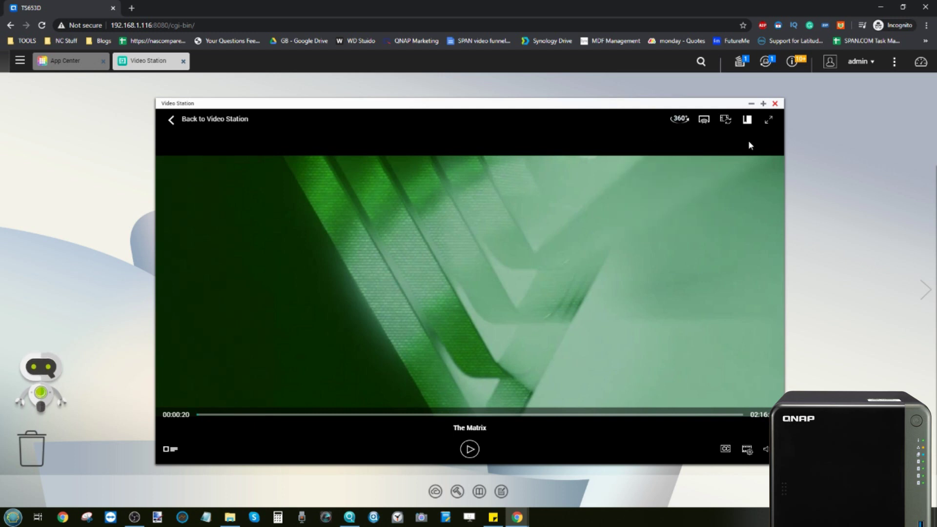
# - Dismiss the video's browser menu and return to the Movies library
pyautogui.rightClick(498, 162)
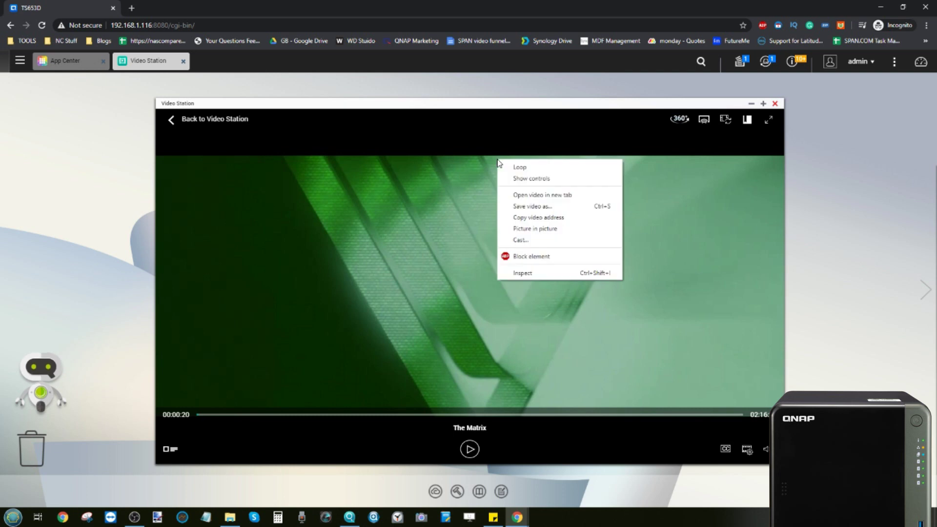
pyautogui.press('Escape')
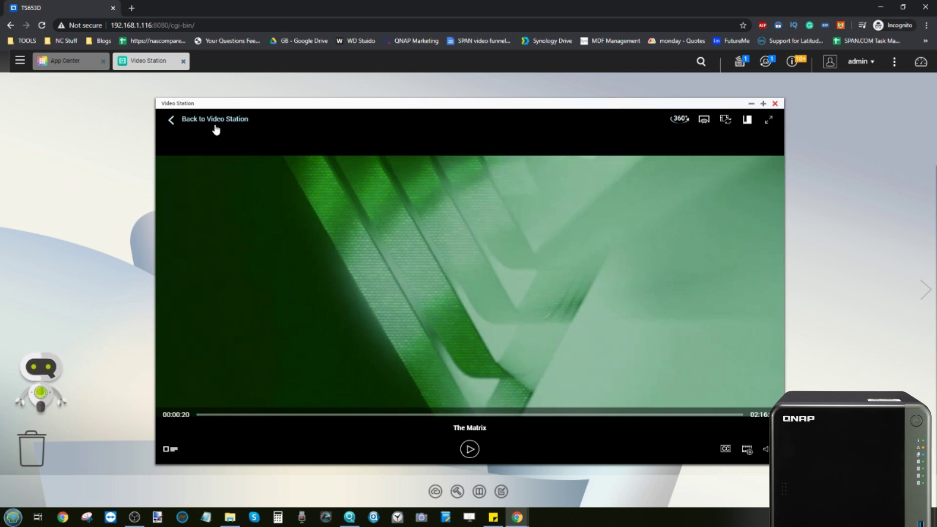
pyautogui.click(174, 126)
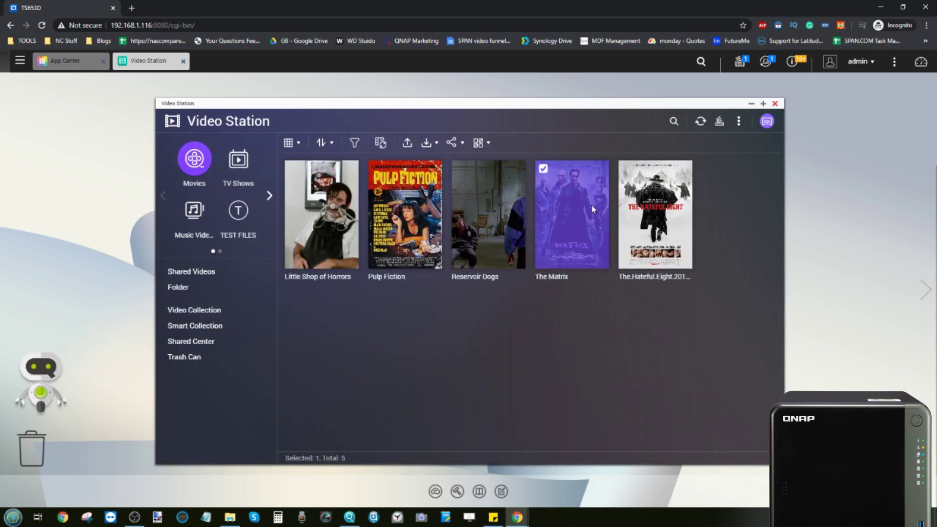
# - View The Hateful Eight's details, then browse TV Shows, Music Videos and TEST FILES
pyautogui.click(665, 256)
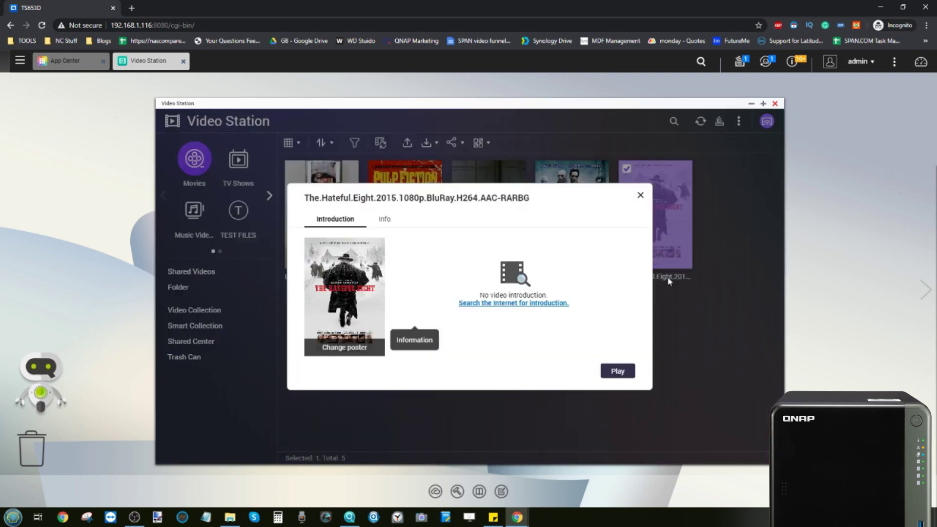
pyautogui.click(640, 195)
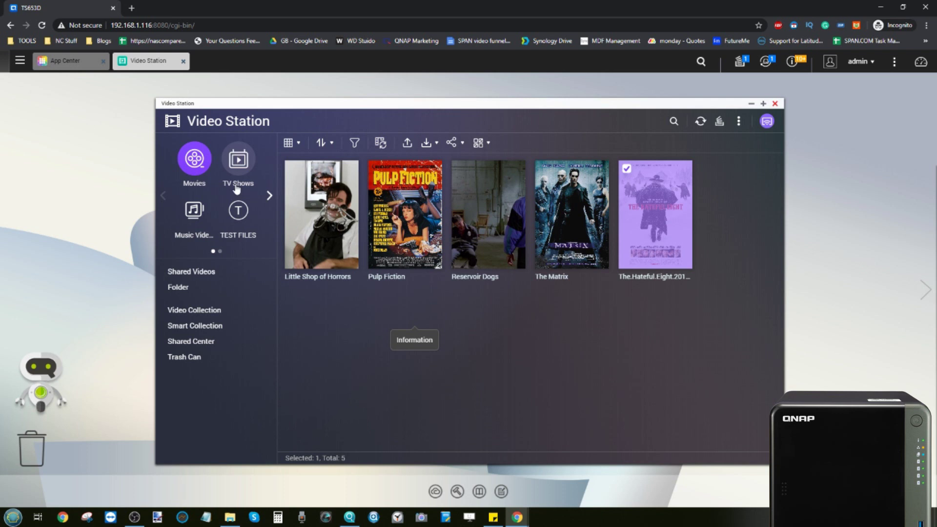
pyautogui.click(238, 165)
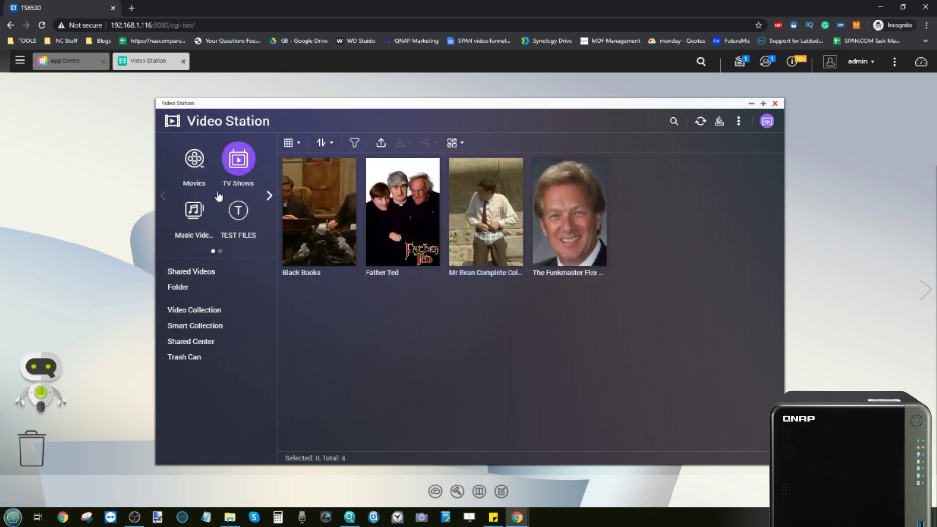
pyautogui.click(193, 214)
pyautogui.click(239, 212)
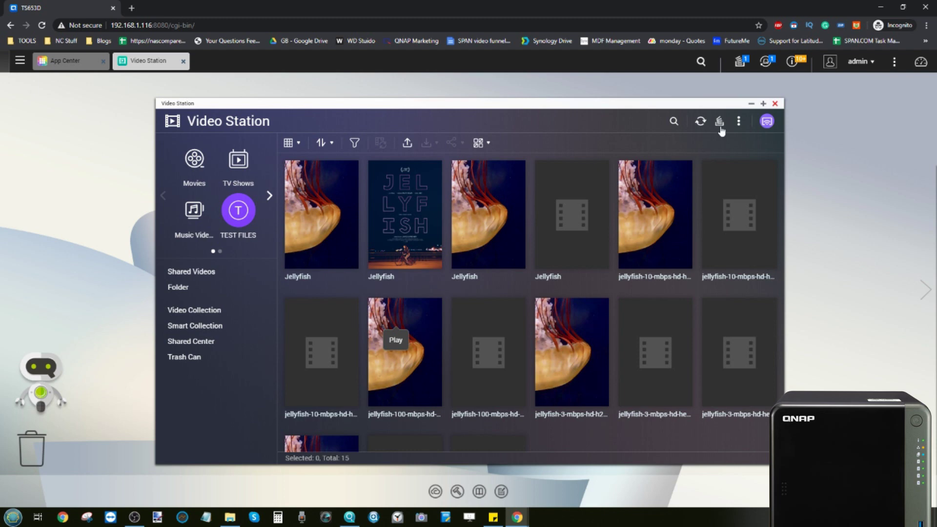
# - Toggle the streaming panel, view the first Jellyfish video's details, and open Shared Videos
pyautogui.click(767, 121)
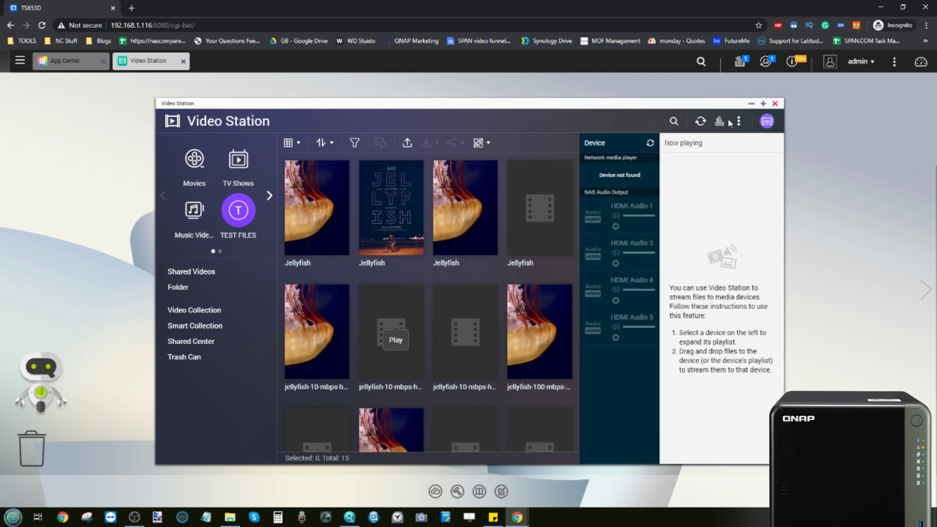
pyautogui.click(766, 121)
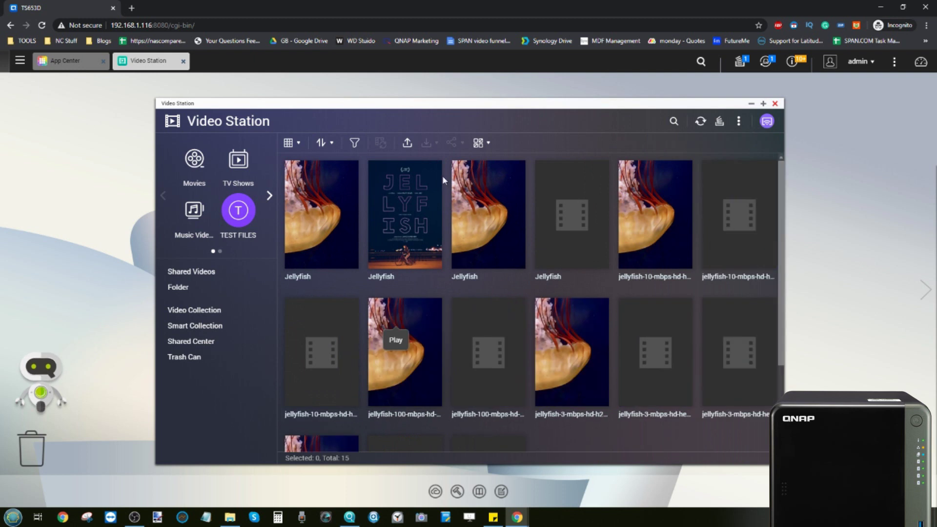
pyautogui.click(330, 257)
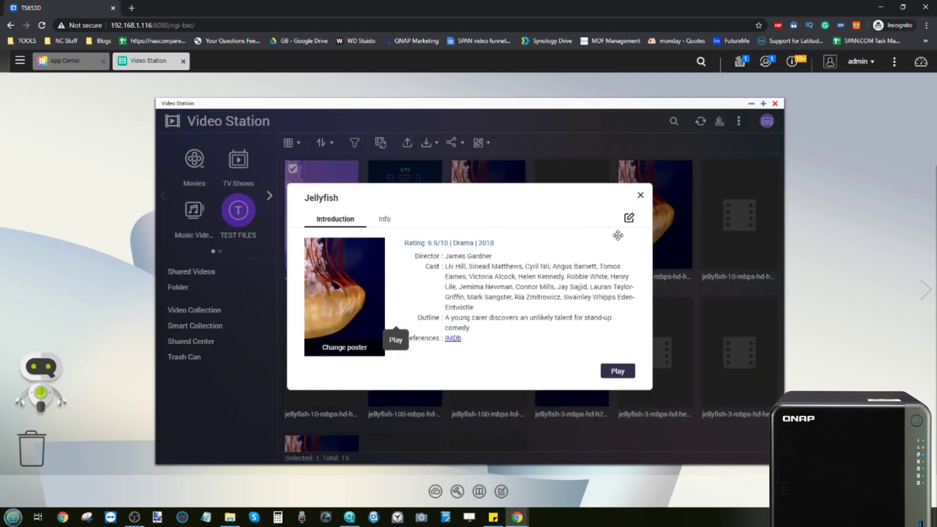
pyautogui.click(641, 196)
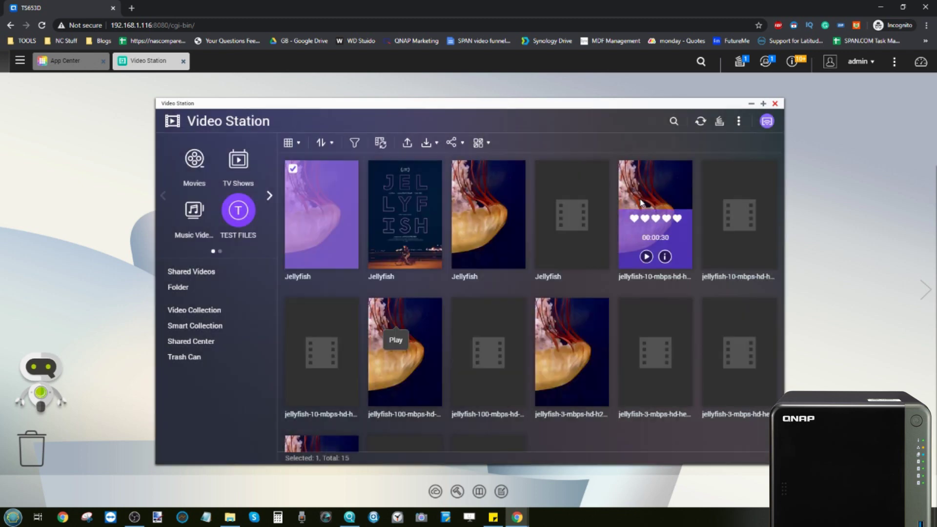
pyautogui.click(198, 277)
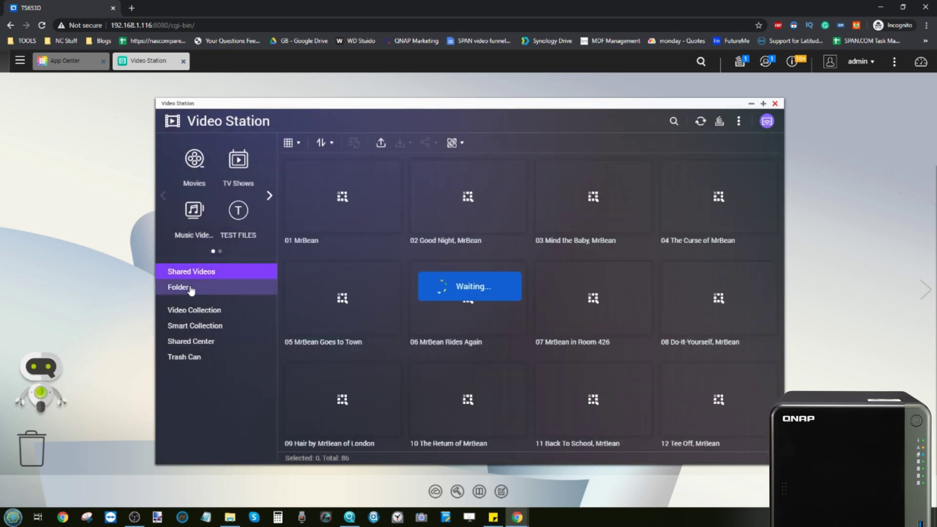
# - Browse Folder, Video Collection and Smart Collection views, cancel a new smart collection, close Video Station
pyautogui.click(191, 290)
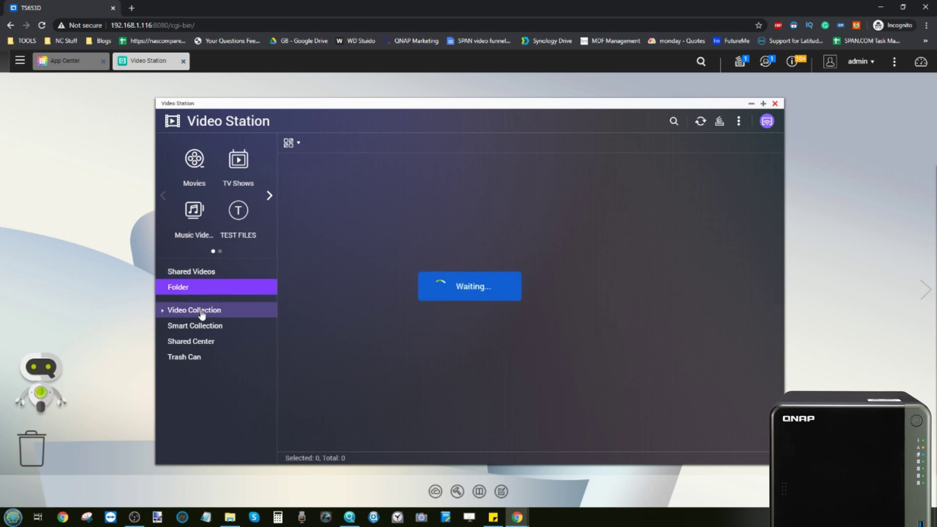
pyautogui.click(201, 313)
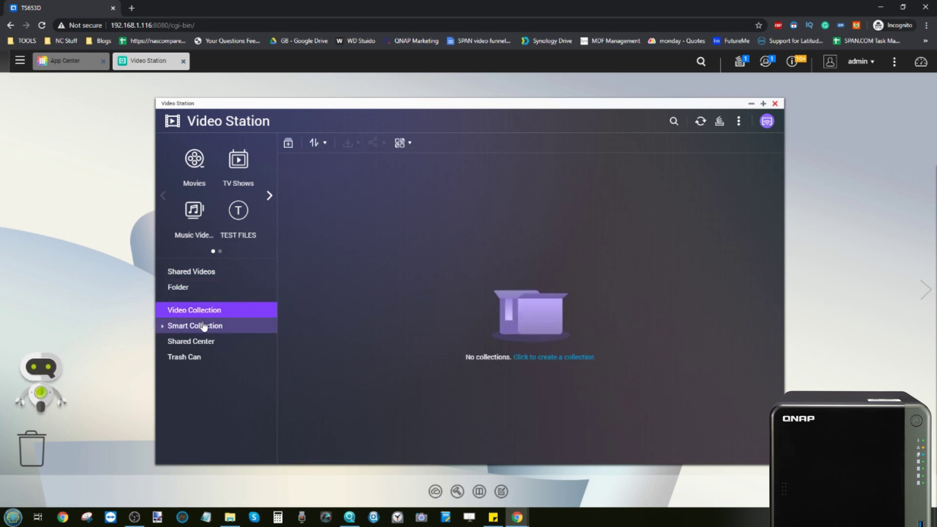
pyautogui.click(205, 326)
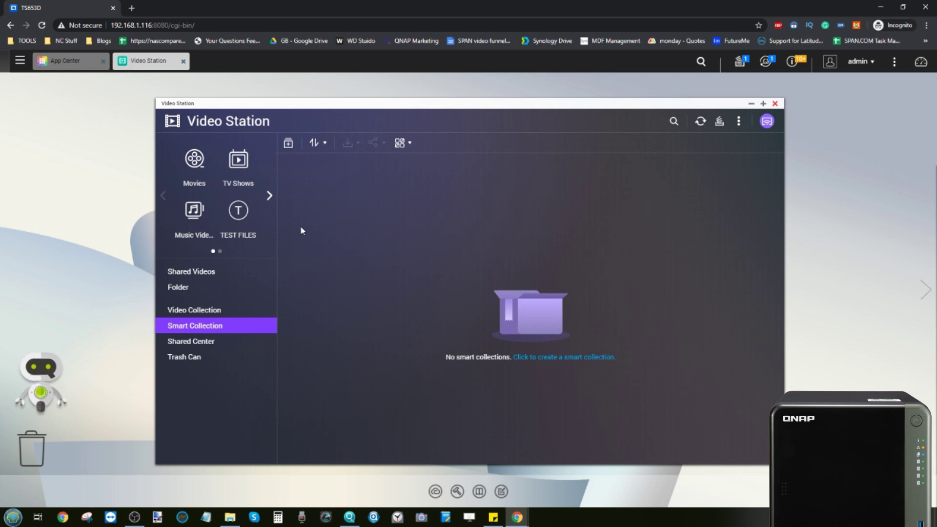
pyautogui.click(552, 357)
pyautogui.scroll(-1, 462, 260)
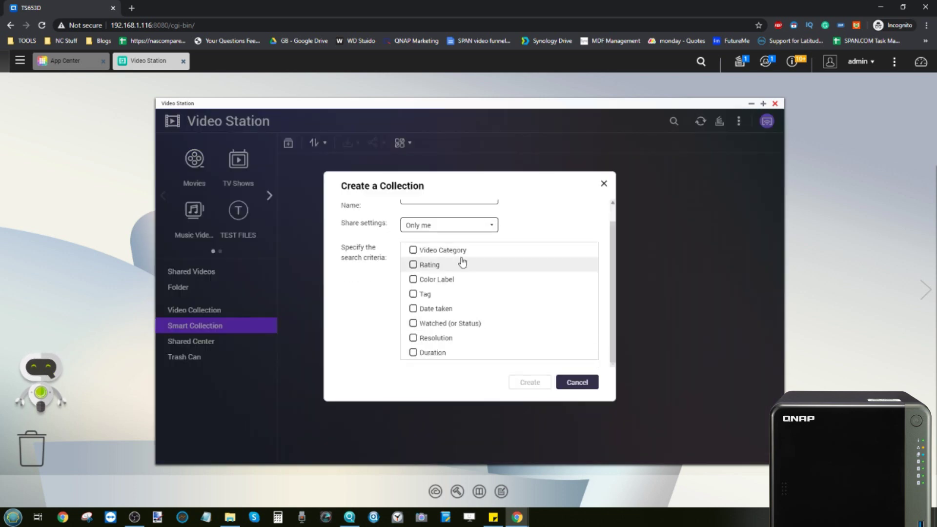
pyautogui.click(602, 182)
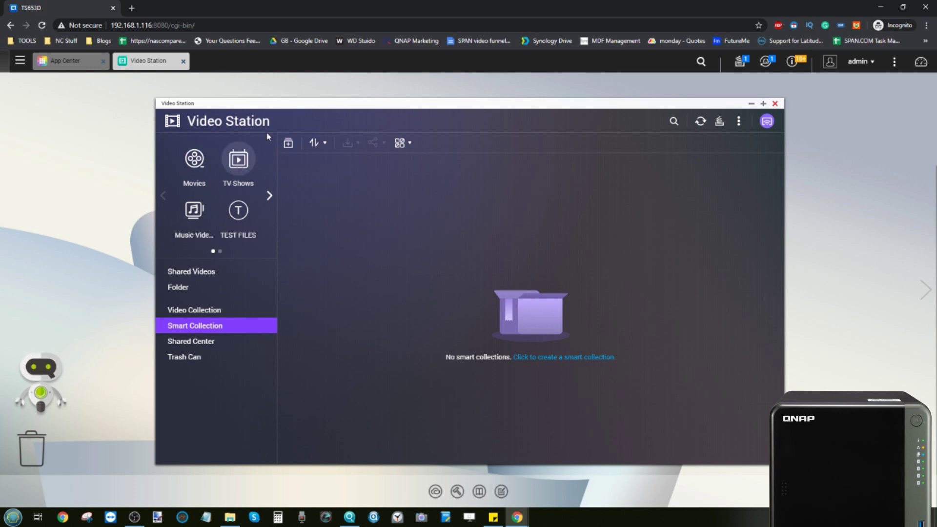
pyautogui.click(775, 104)
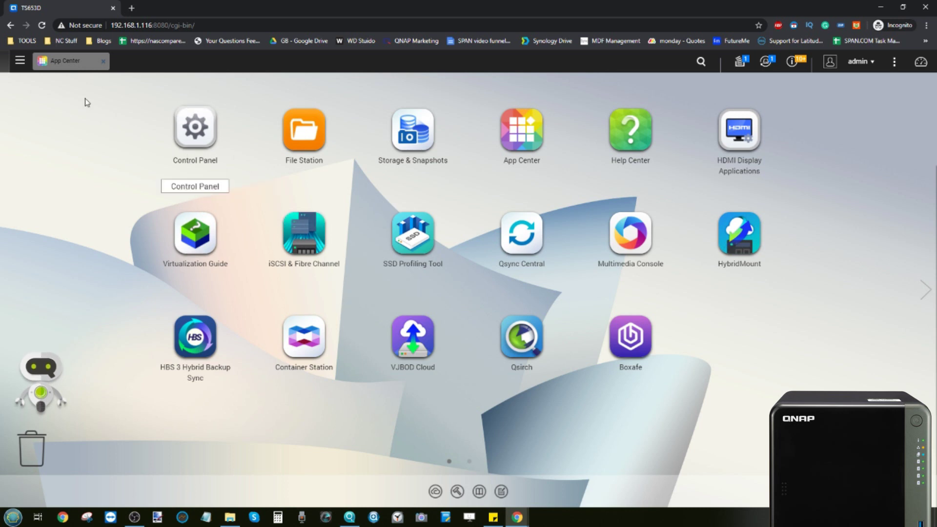
# - Launch Plex Media Server from the Main Menu
pyautogui.click(20, 61)
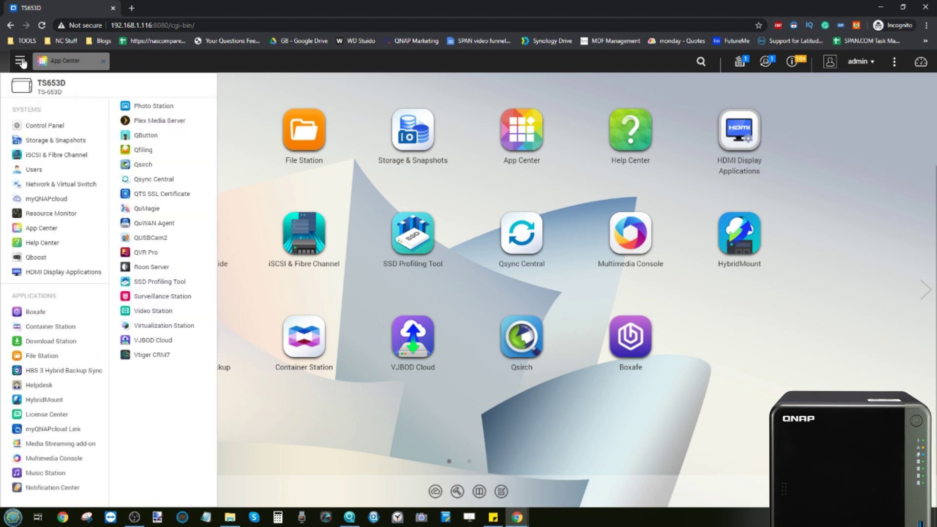
pyautogui.click(152, 121)
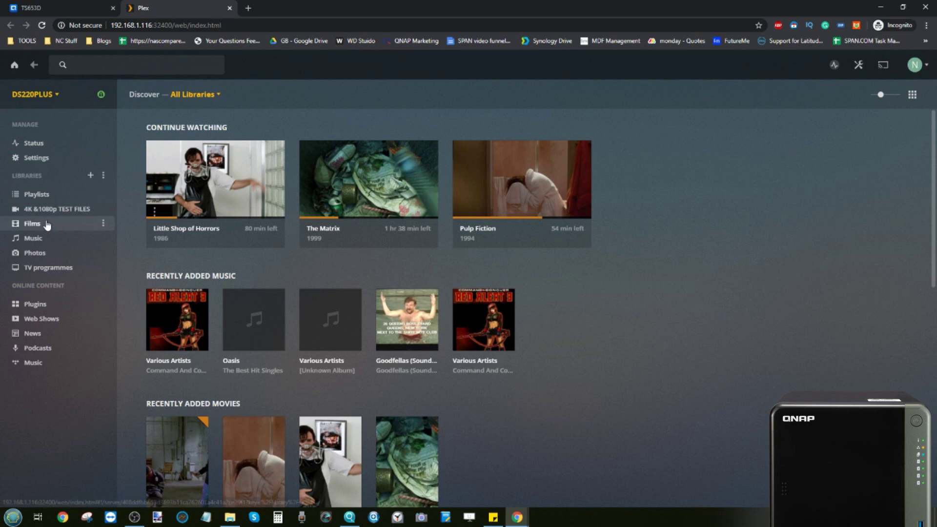
# - Switch Plex to the TS653D server, open TV programmes, and open Father Ted's page
pyautogui.click(35, 269)
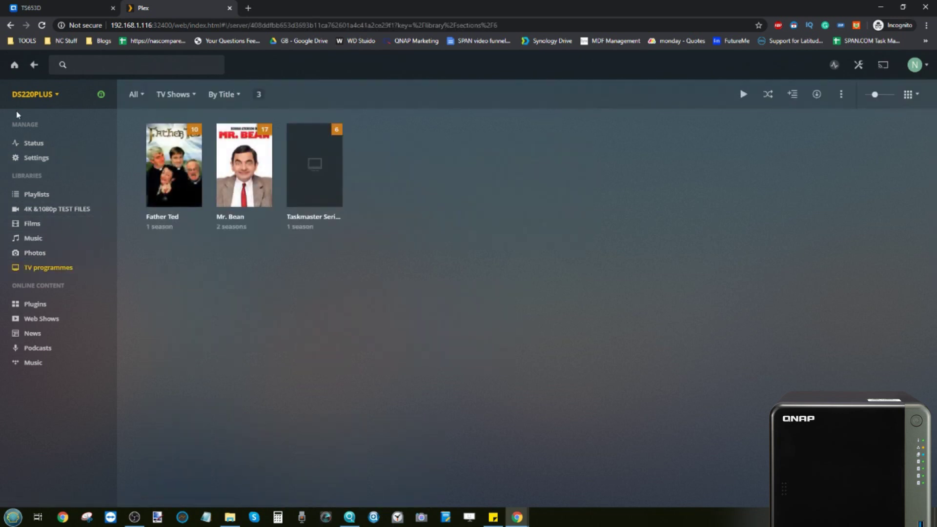
pyautogui.click(51, 95)
pyautogui.click(35, 159)
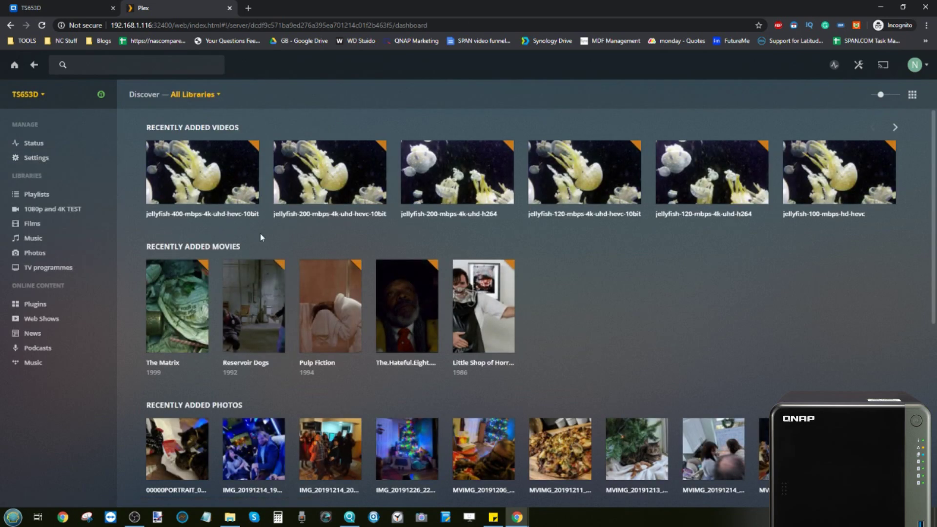
pyautogui.click(36, 268)
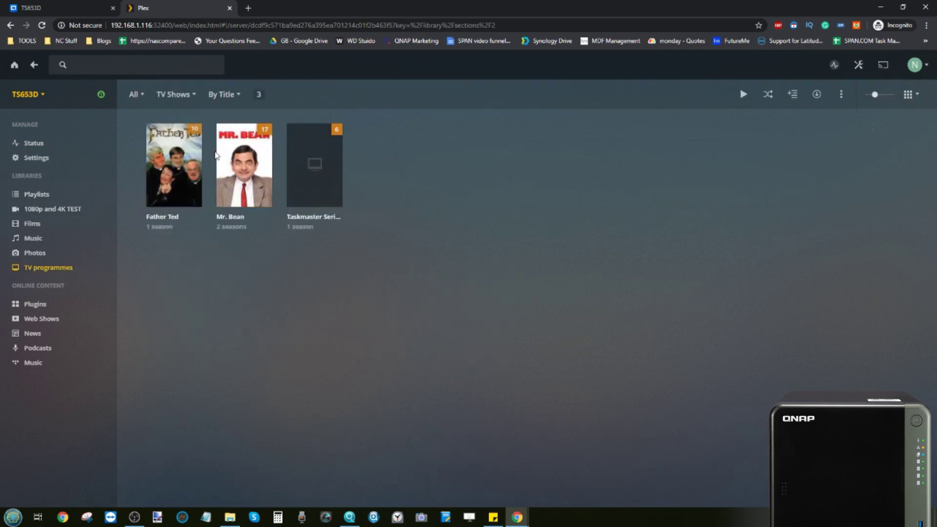
pyautogui.click(177, 140)
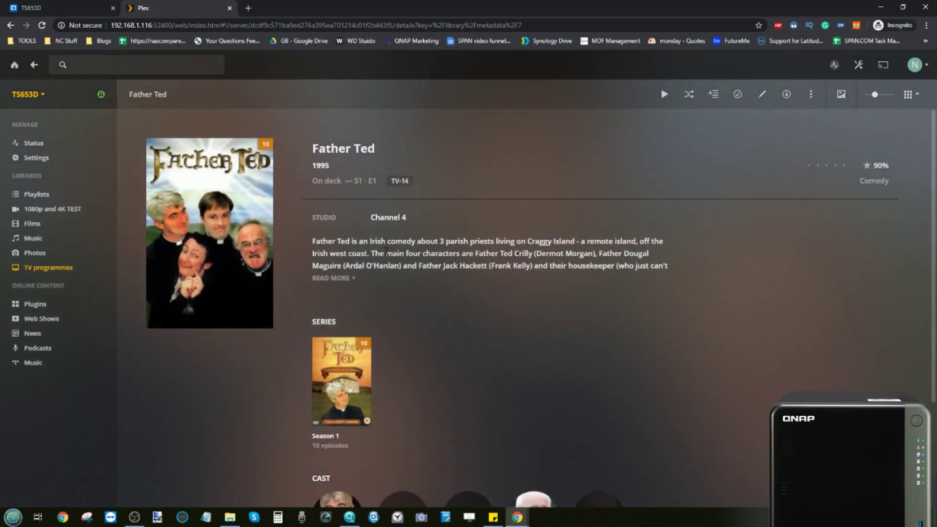
# - View Dermot Morgan in Father Ted's cast, return, then play and pause 'Good Luck, Father Ted'
pyautogui.scroll(-3, 356, 237)
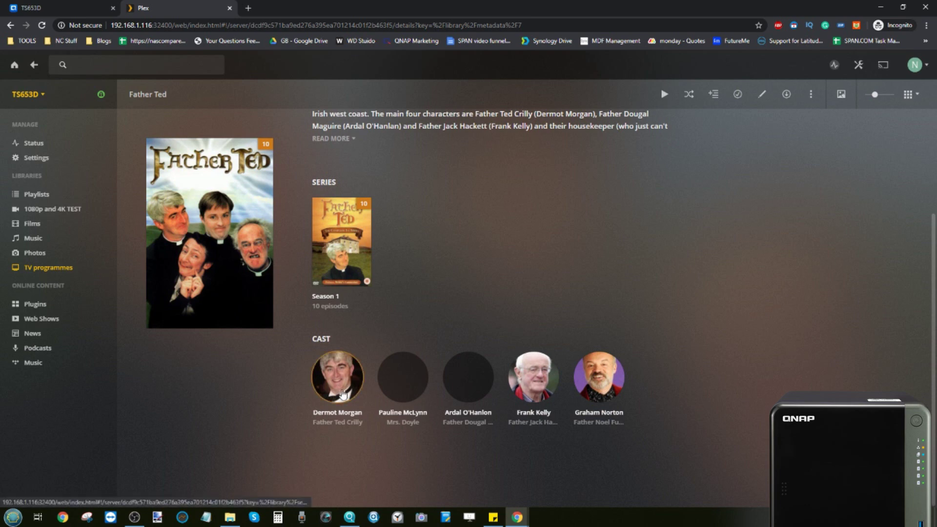
pyautogui.click(326, 415)
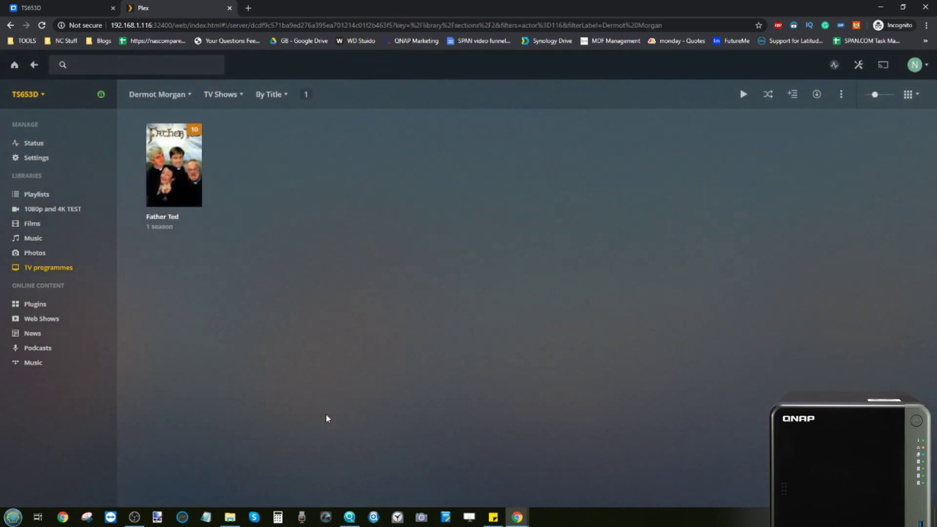
pyautogui.click(11, 25)
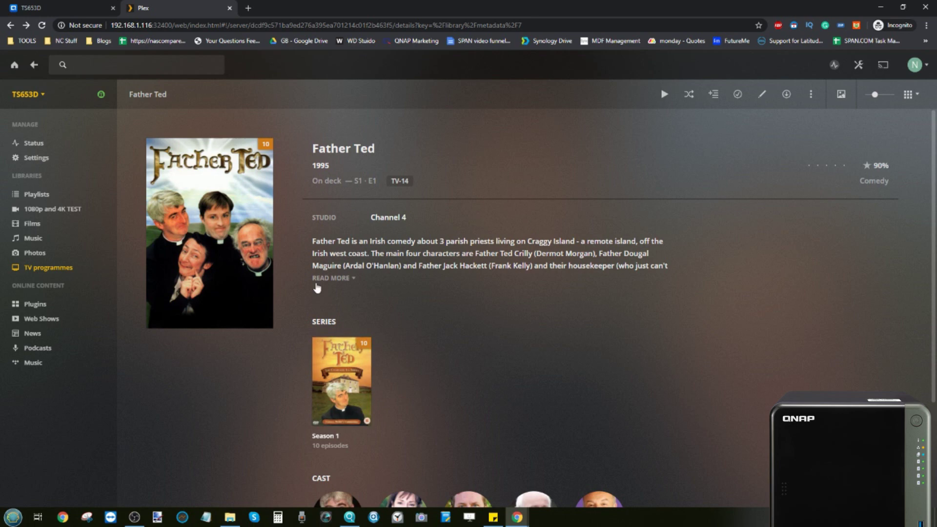
pyautogui.moveTo(340, 388)
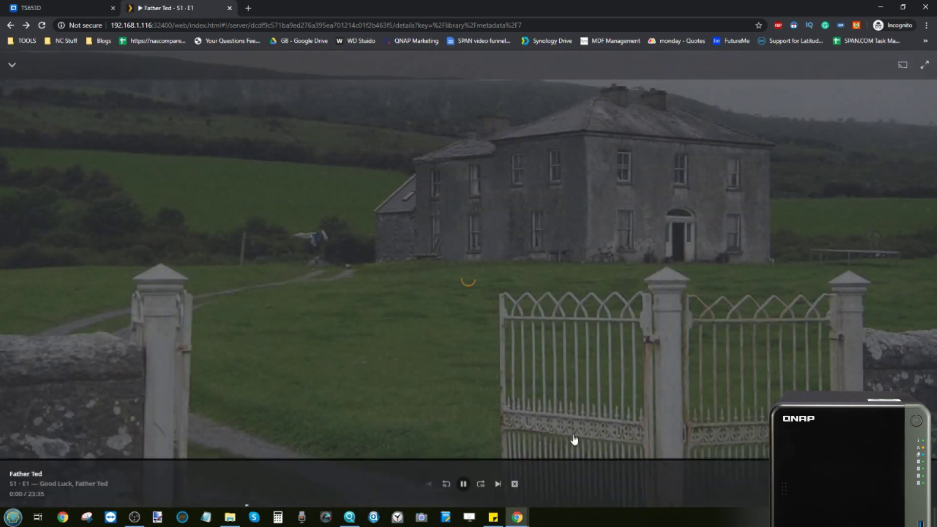
pyautogui.click(463, 484)
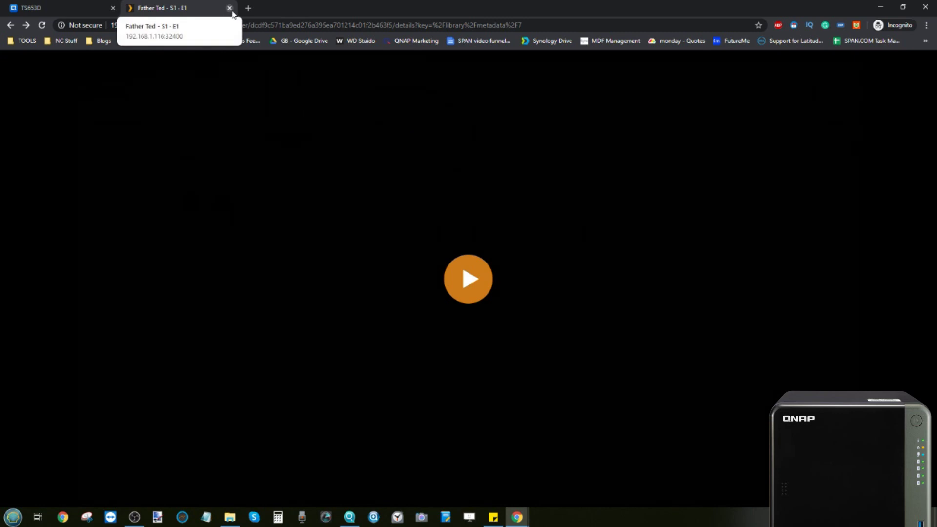
# - Close the Plex player, check Multimedia Console's Content Management, then open HybridDesk Station's HDMI settings
pyautogui.click(229, 9)
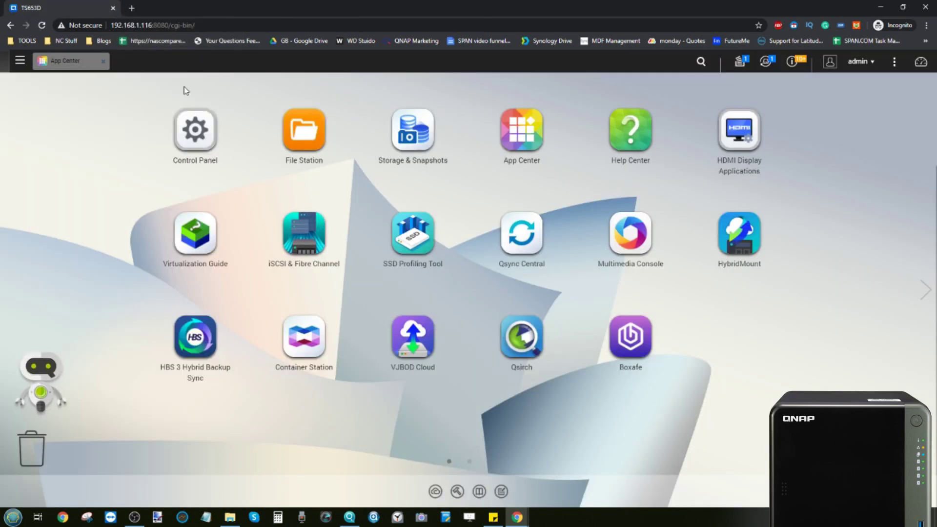
pyautogui.click(623, 247)
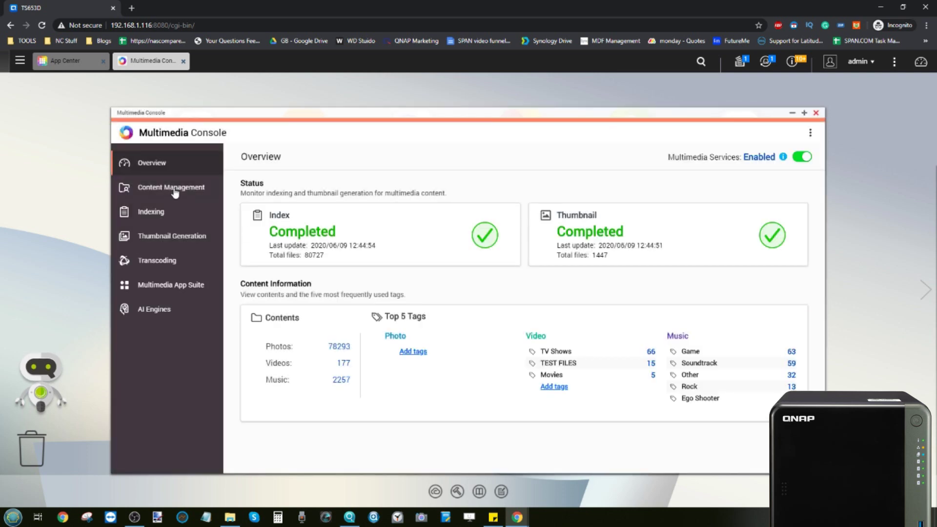
pyautogui.click(175, 192)
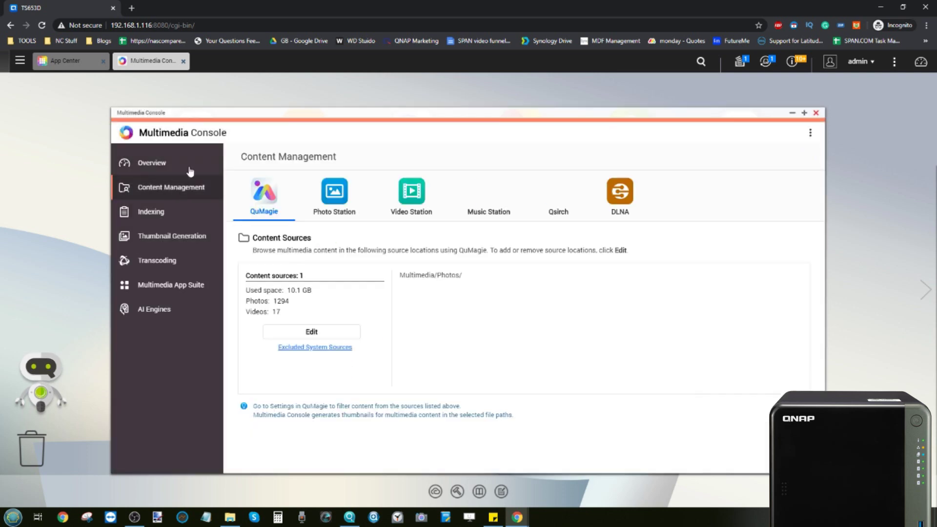
pyautogui.click(816, 113)
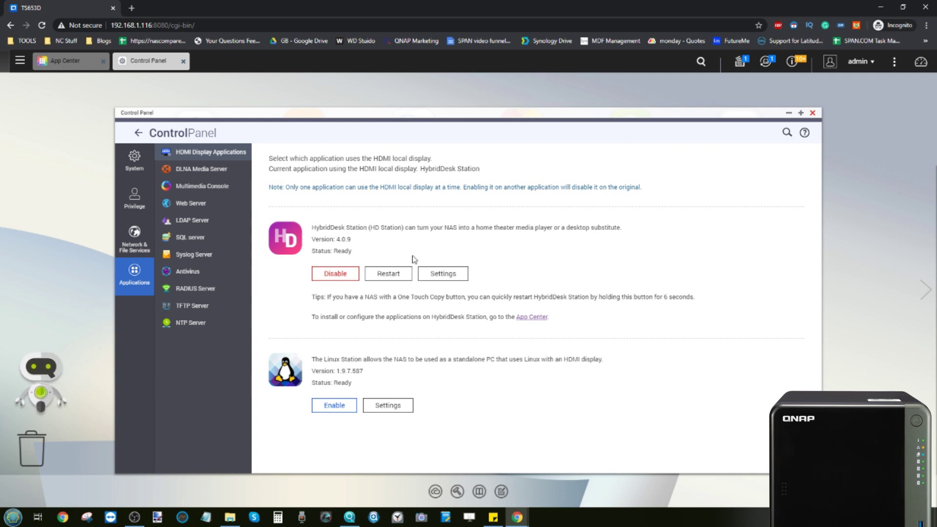
pyautogui.click(452, 277)
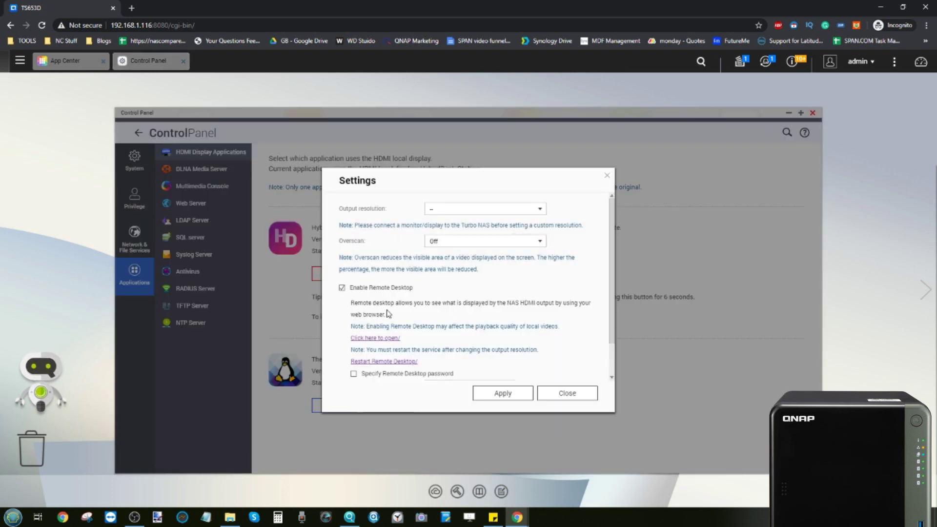
# - Launch the HD Station remote desktop (TS653D:0 - noVNC) in a new browser tab
pyautogui.click(370, 340)
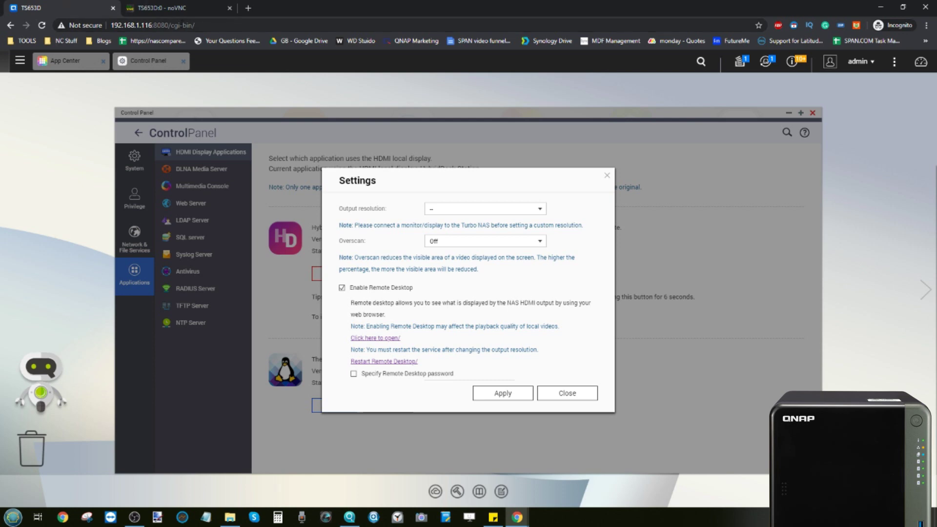
pyautogui.click(172, 6)
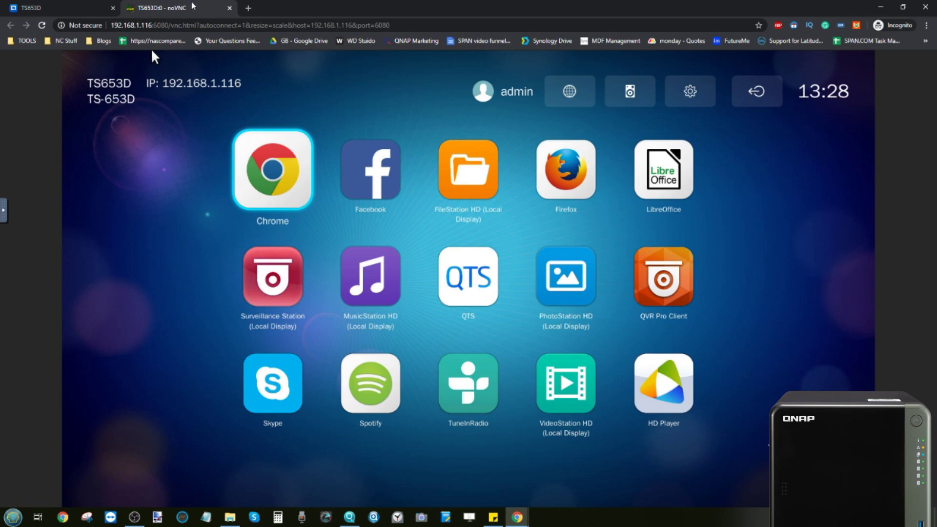
pyautogui.click(59, 7)
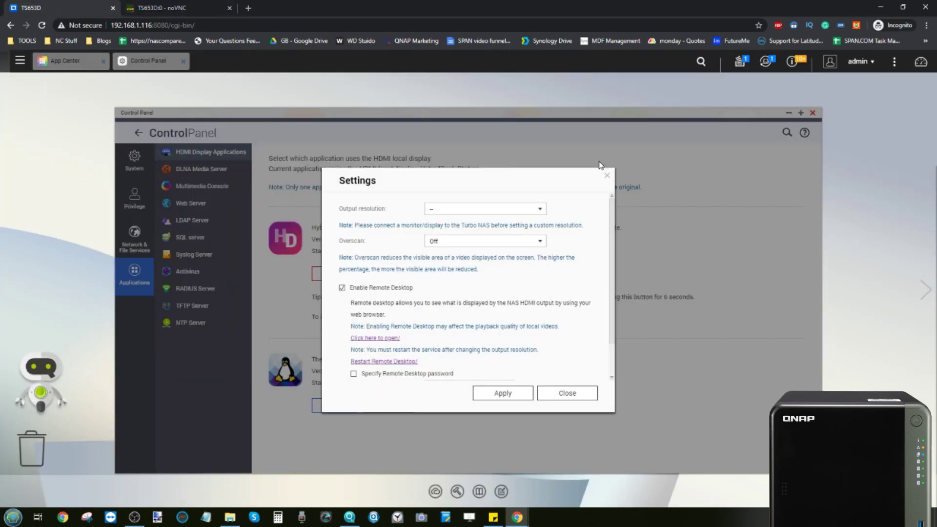
# - Close HybridDesk Station settings and show All Apps in App Center's QNAPClub store
pyautogui.click(607, 175)
pyautogui.click(71, 61)
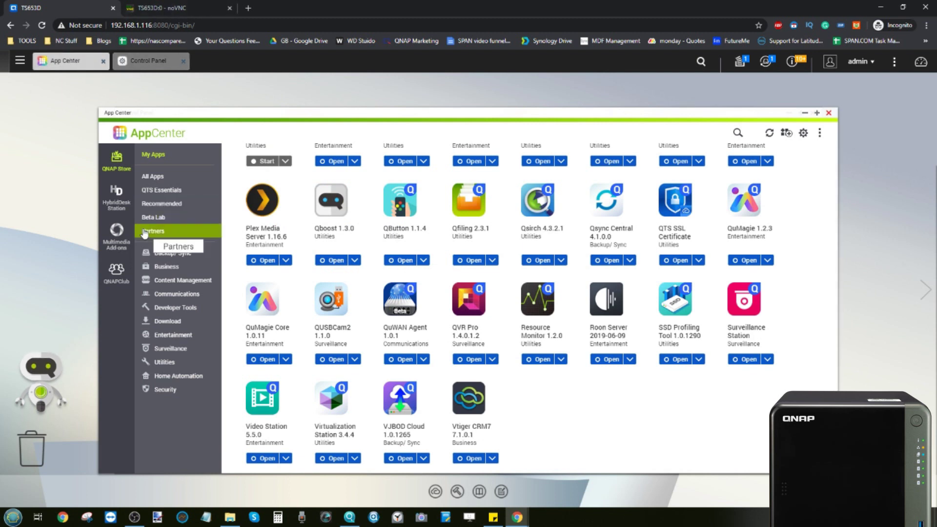
pyautogui.click(117, 274)
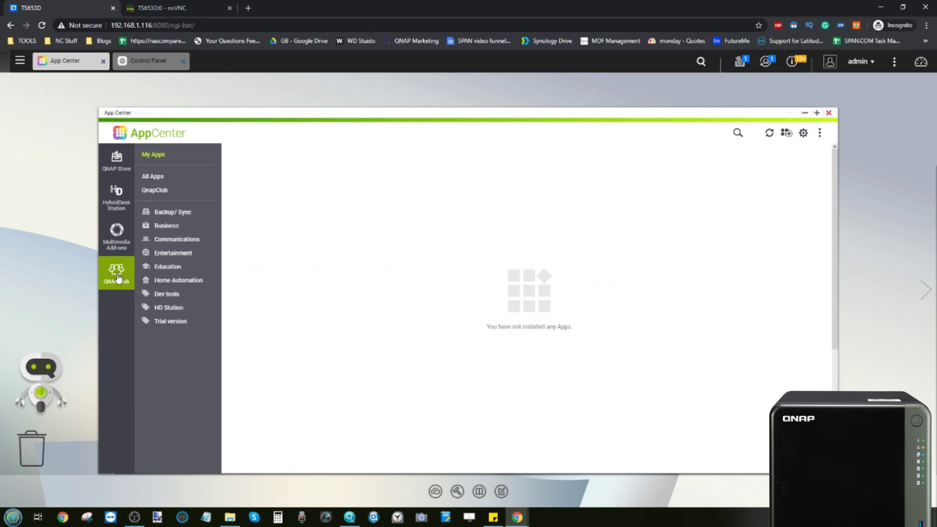
pyautogui.click(167, 179)
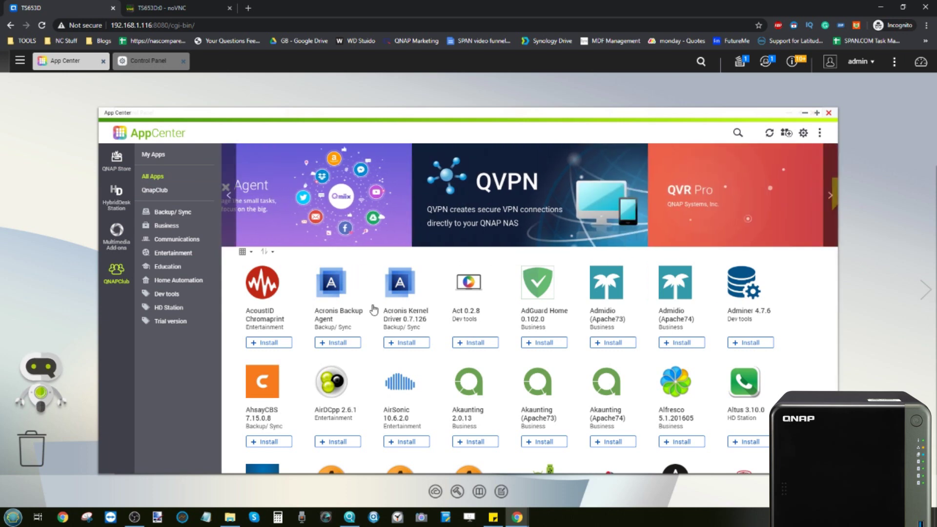
# - Filter QNAPClub to the HD Station category and browse apps like Altus, Blender and Chrome
pyautogui.scroll(-5, 374, 309)
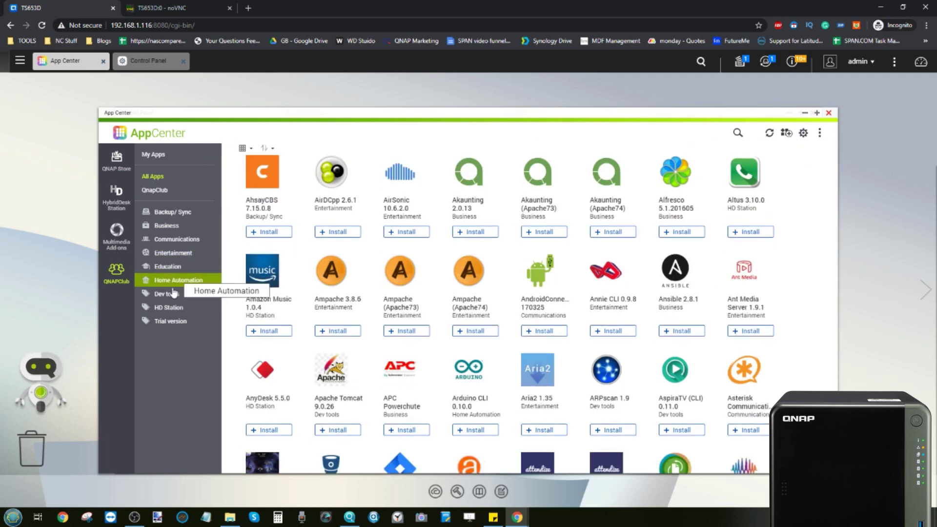
pyautogui.click(172, 308)
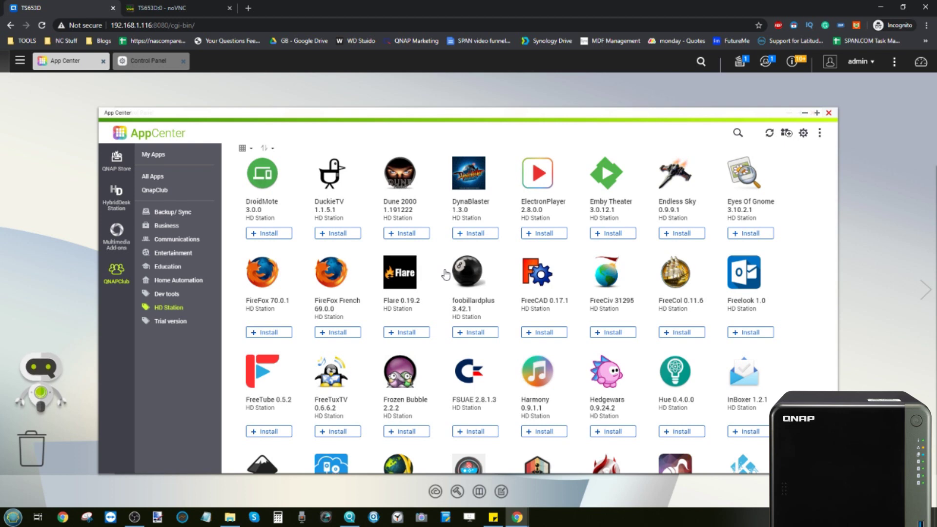
pyautogui.scroll(-8, 445, 275)
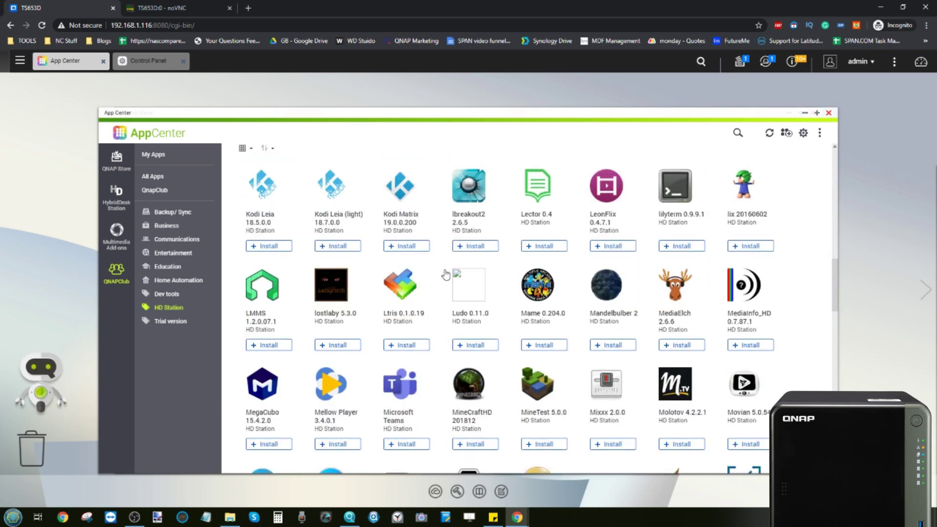
pyautogui.scroll(-8, 445, 274)
pyautogui.scroll(3, 445, 275)
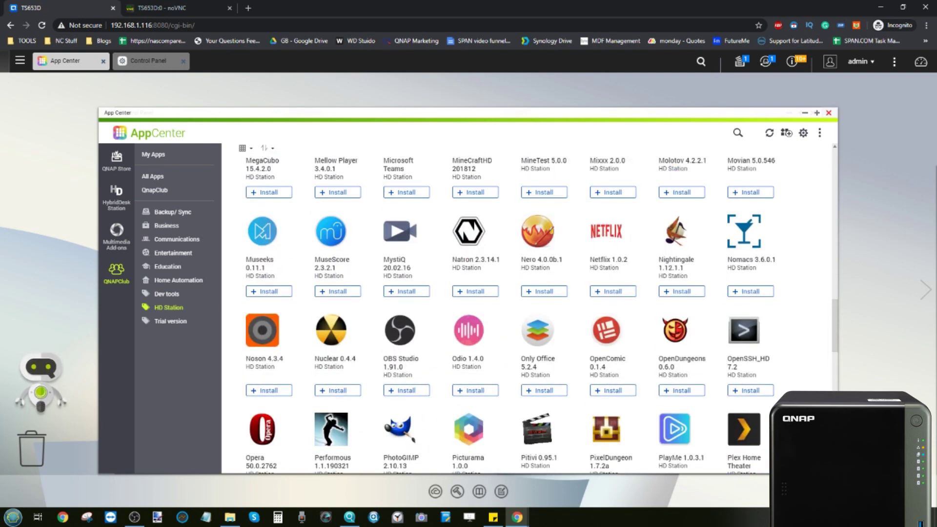
pyautogui.scroll(-3, 747, 422)
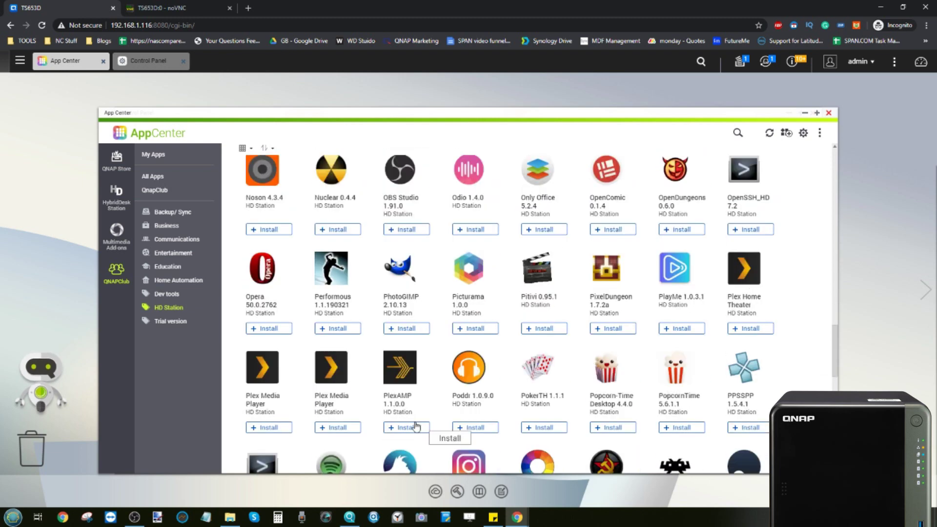
pyautogui.scroll(-5, 359, 377)
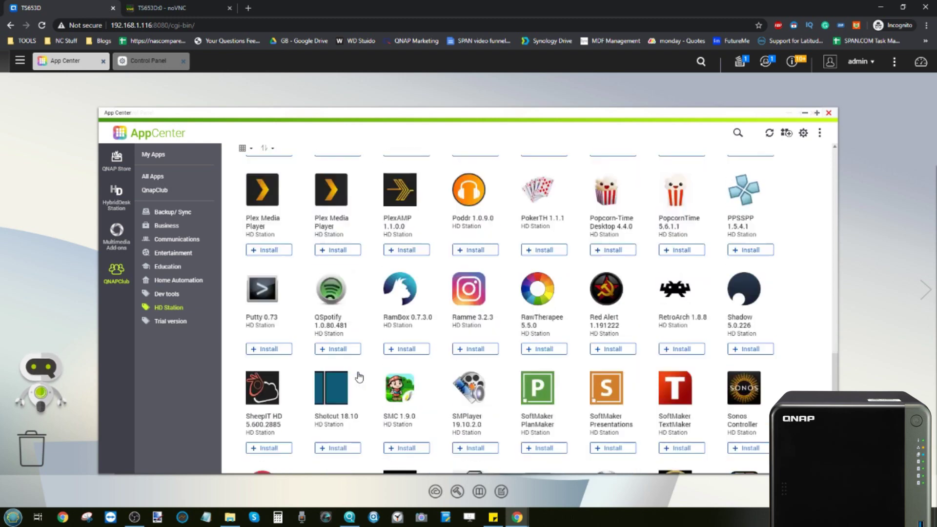
pyautogui.scroll(-4, 359, 377)
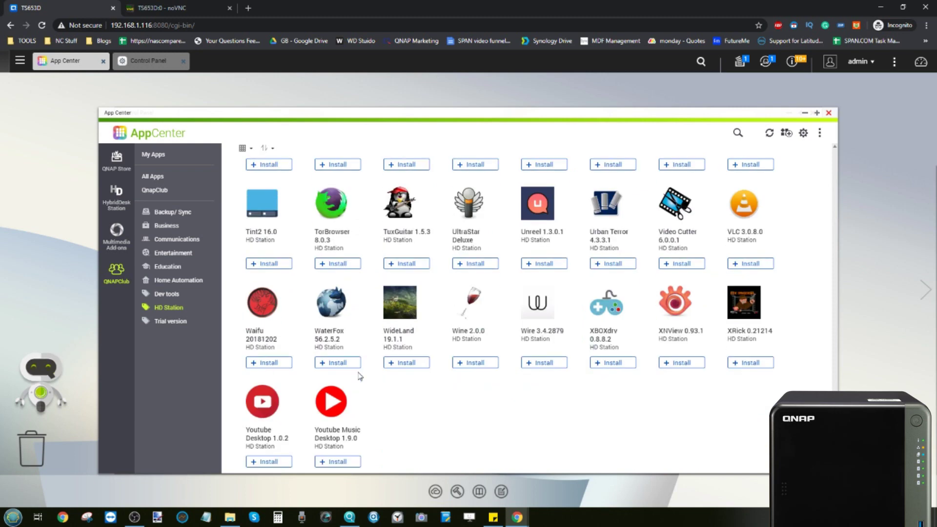
pyautogui.scroll(10, 359, 377)
pyautogui.scroll(5, 359, 377)
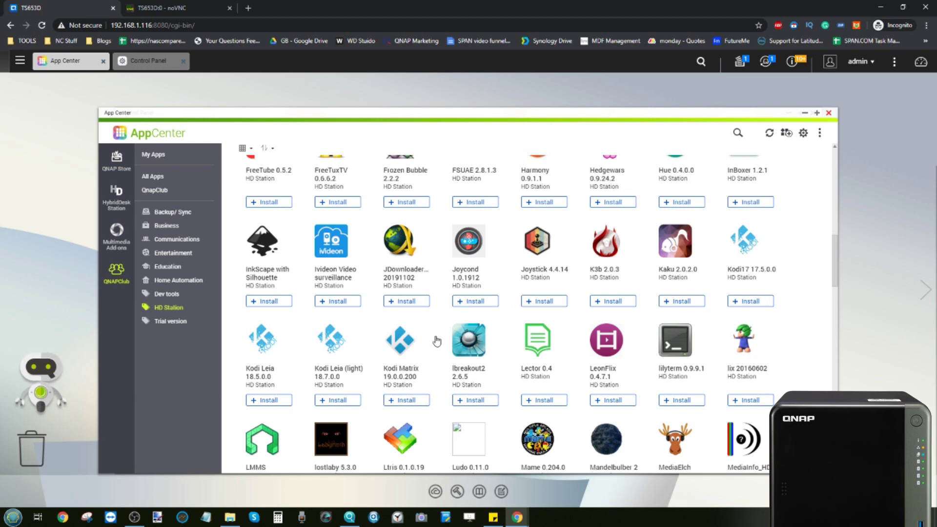
pyautogui.scroll(-1, 437, 341)
pyautogui.scroll(5, 437, 341)
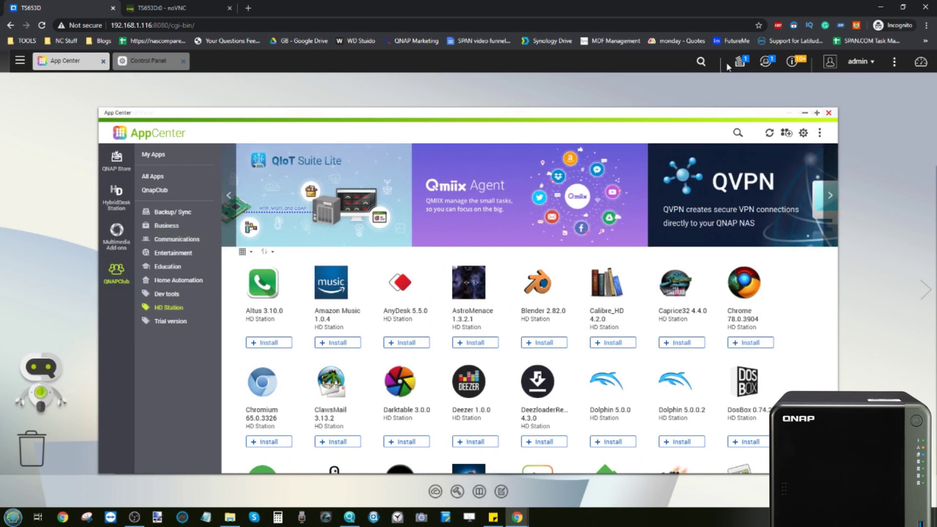
pyautogui.click(803, 133)
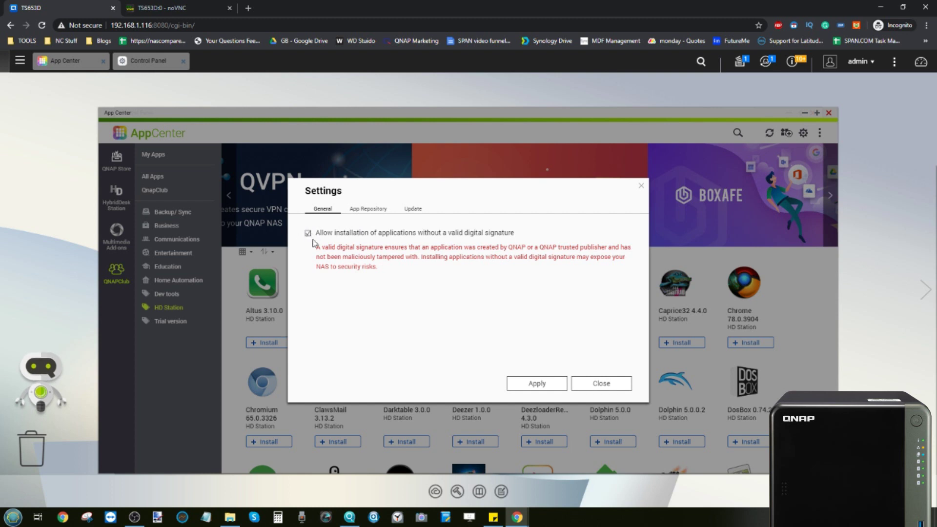
pyautogui.click(369, 210)
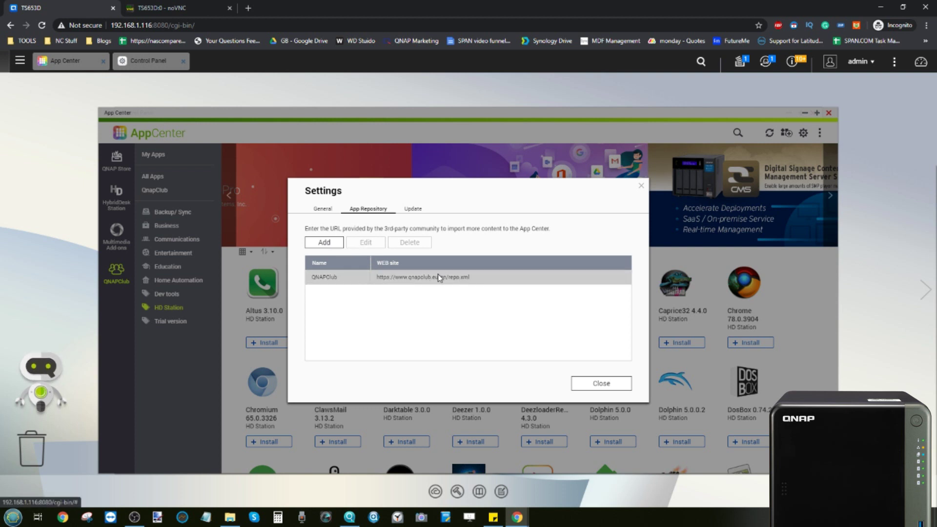
pyautogui.click(316, 246)
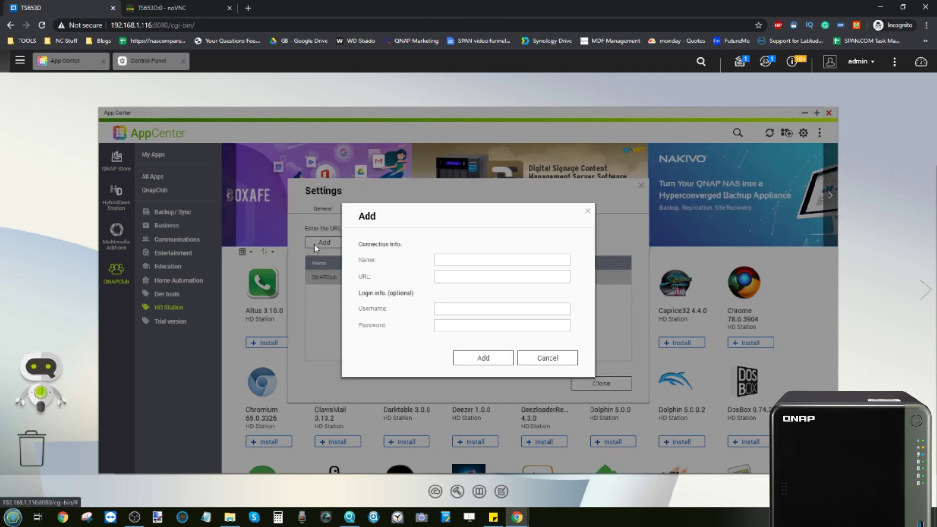
pyautogui.click(440, 277)
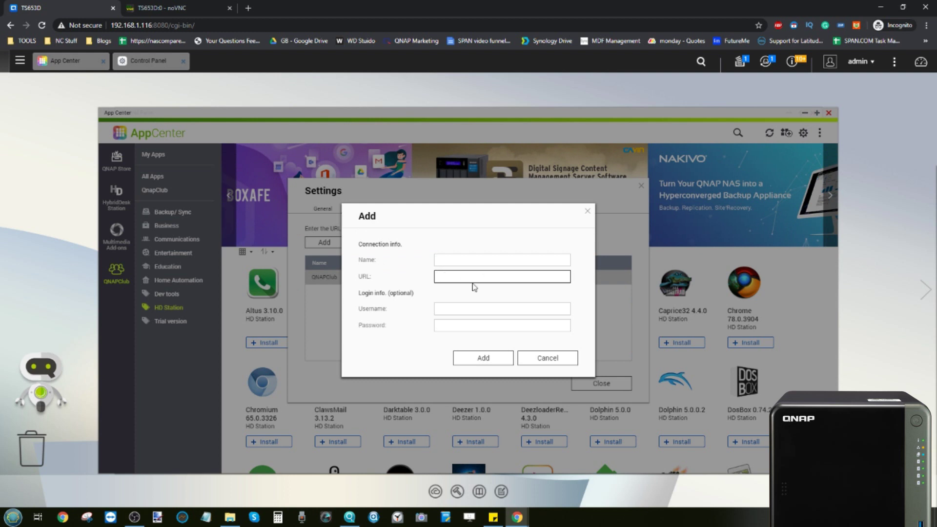
pyautogui.click(587, 212)
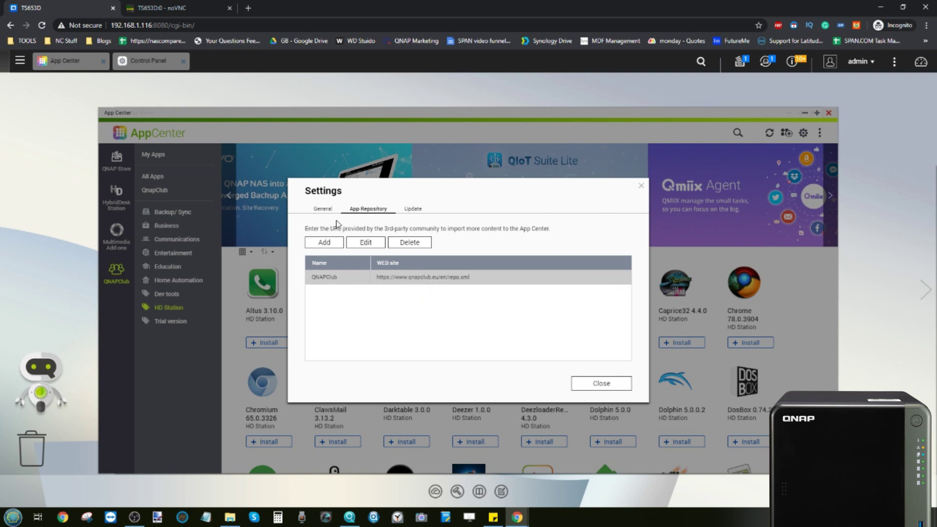
pyautogui.click(323, 209)
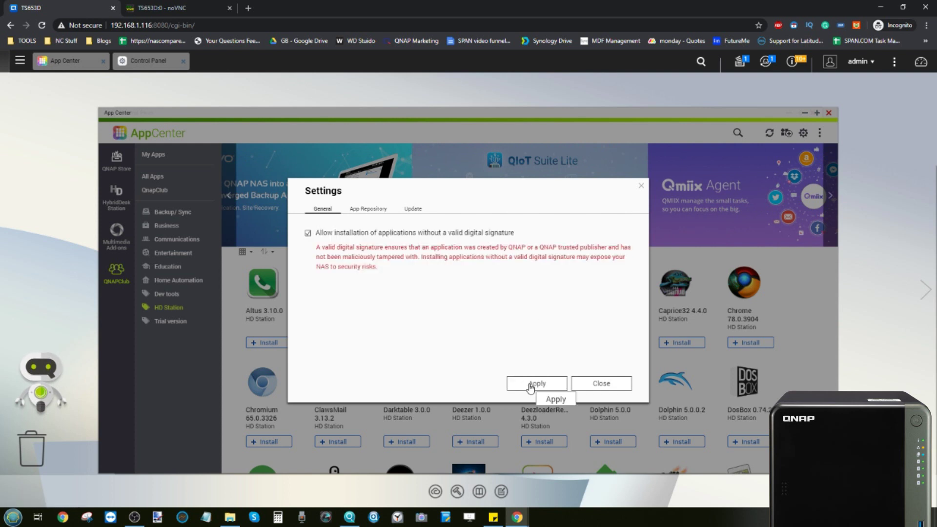
pyautogui.click(600, 383)
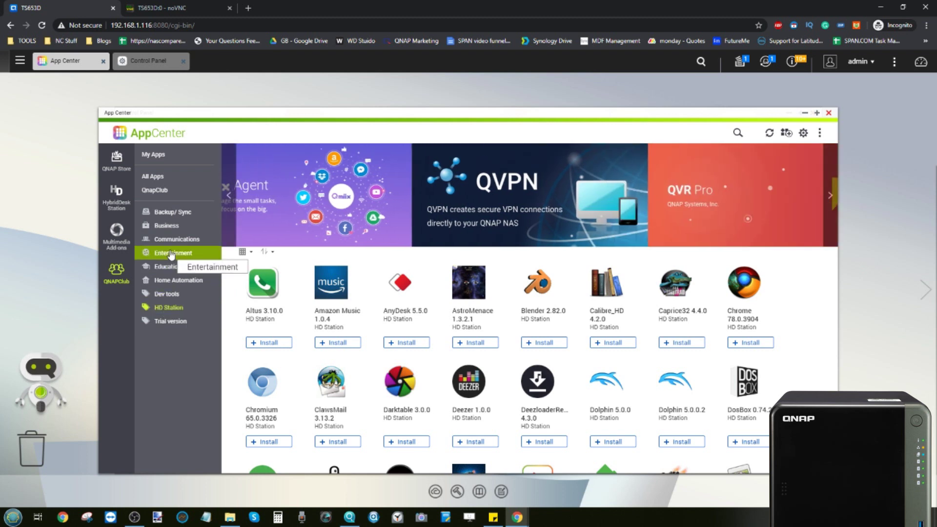
# - Glance at Entertainment, scroll back through the HD Station apps, then close App Center
pyautogui.click(171, 255)
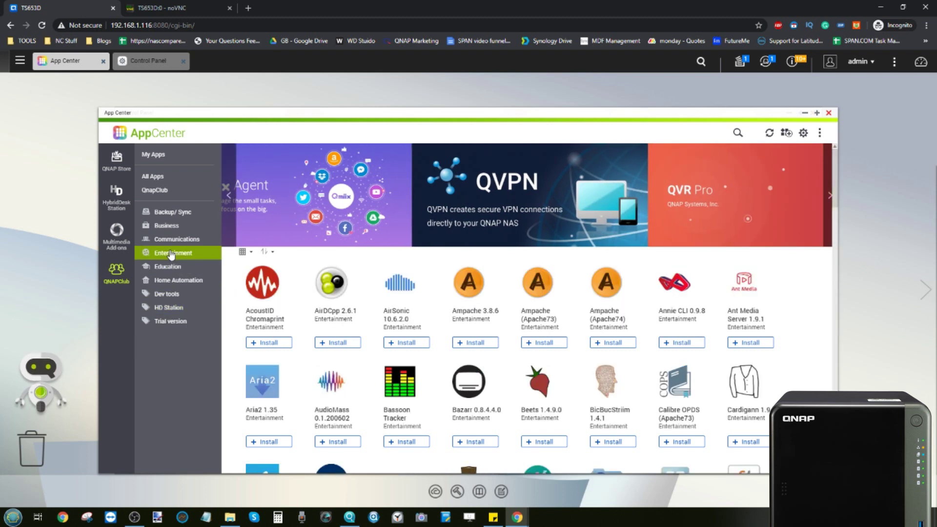
pyautogui.click(169, 307)
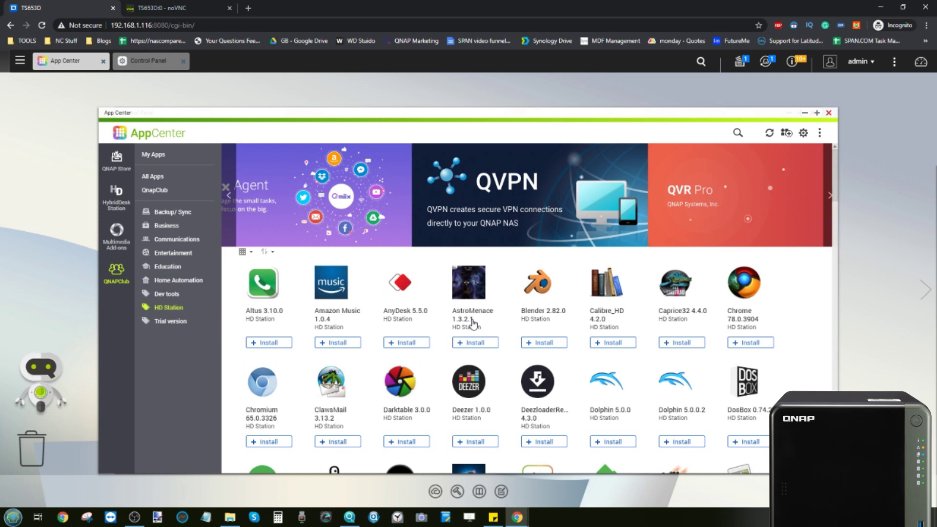
pyautogui.scroll(-7, 472, 322)
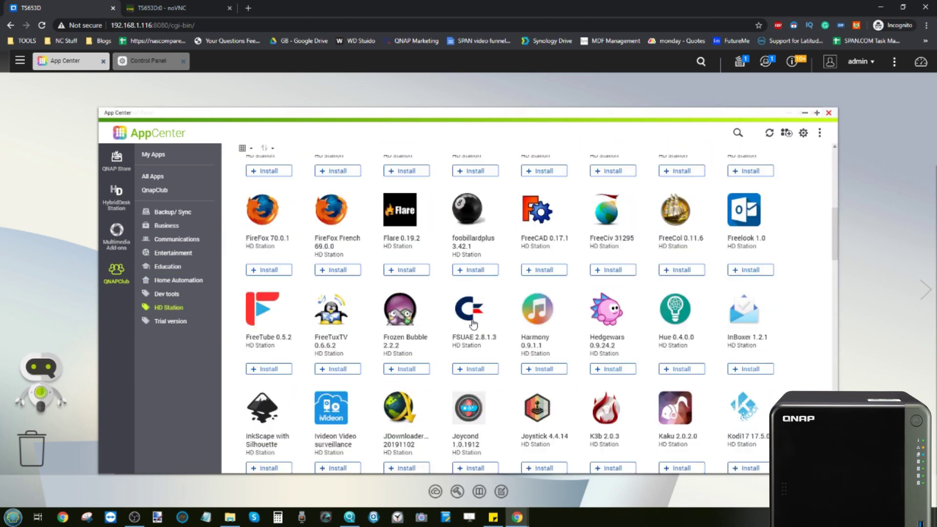
pyautogui.scroll(-1, 472, 324)
pyautogui.scroll(-10, 473, 322)
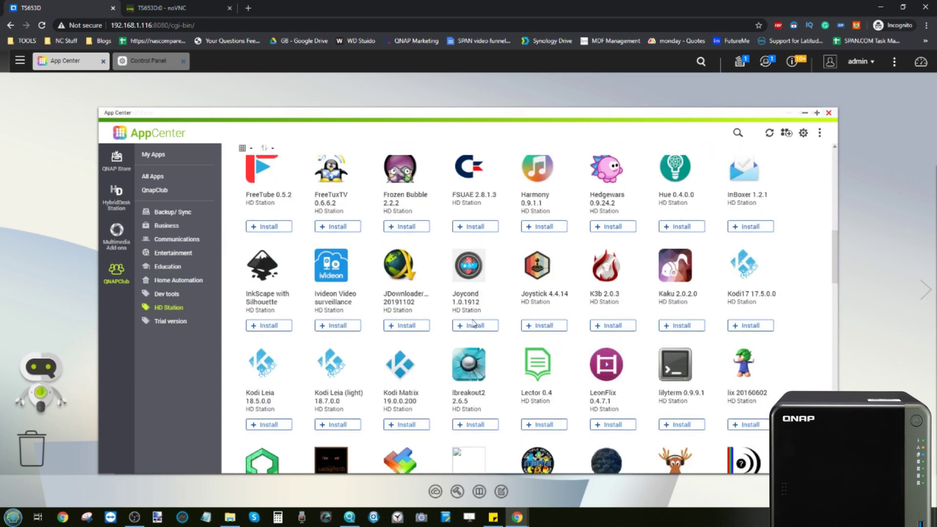
pyautogui.scroll(-6, 473, 322)
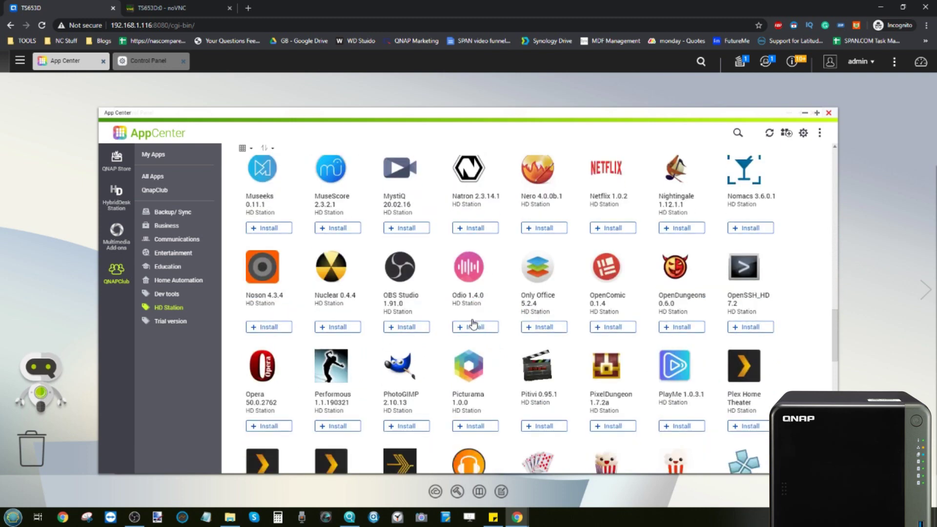
pyautogui.scroll(-10, 473, 322)
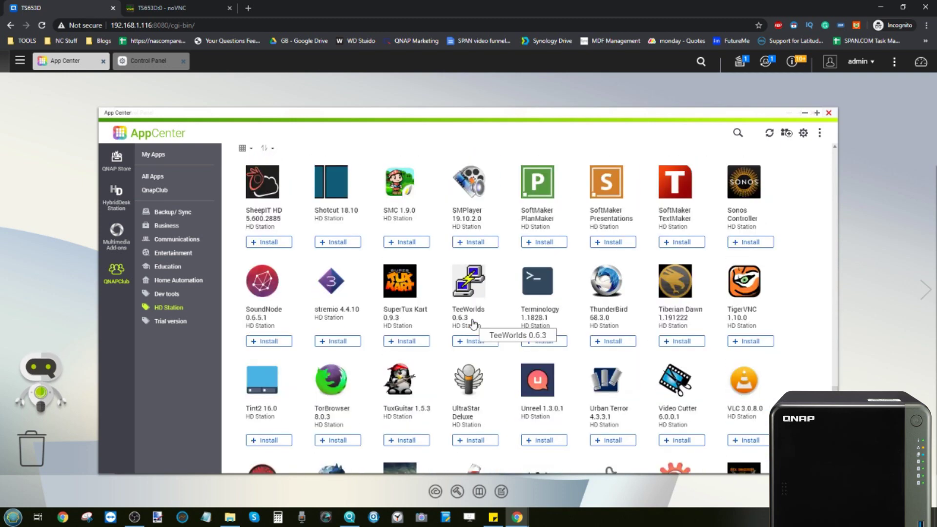
pyautogui.scroll(10, 472, 322)
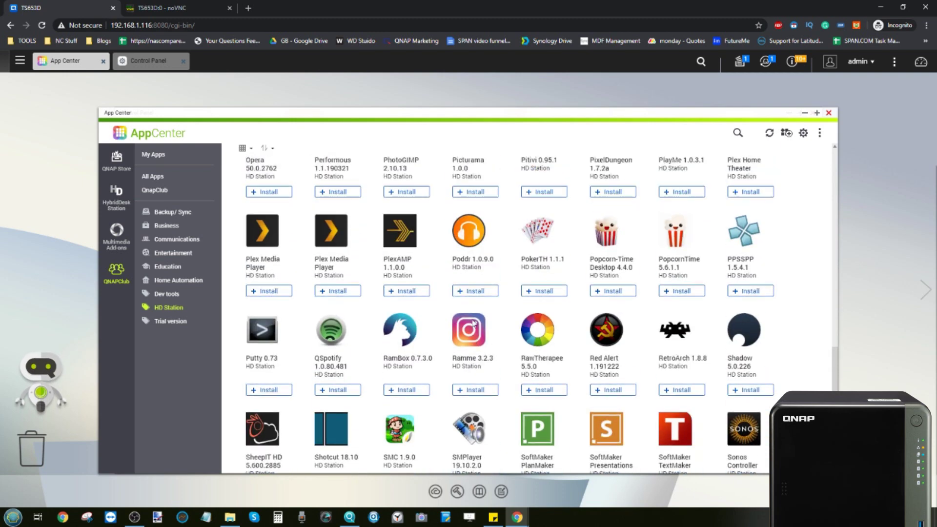
pyautogui.scroll(-12, 473, 322)
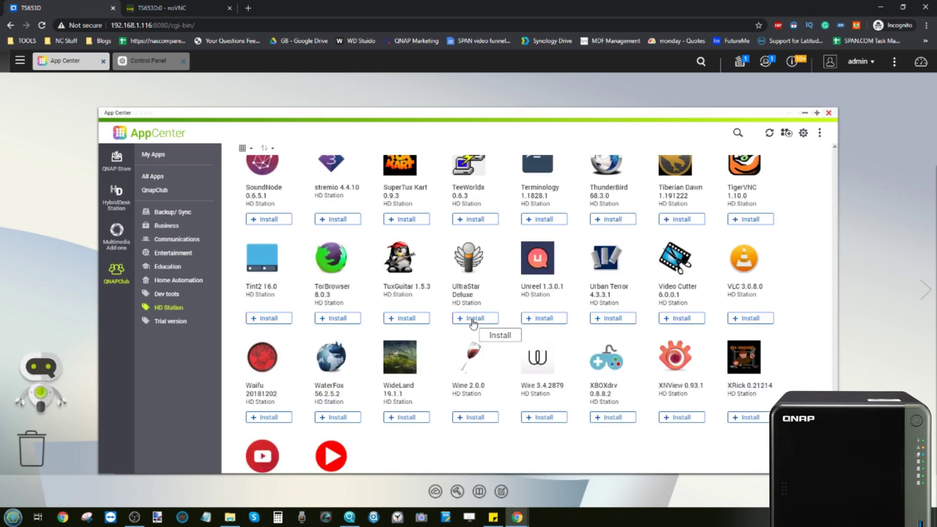
pyautogui.scroll(20, 541, 352)
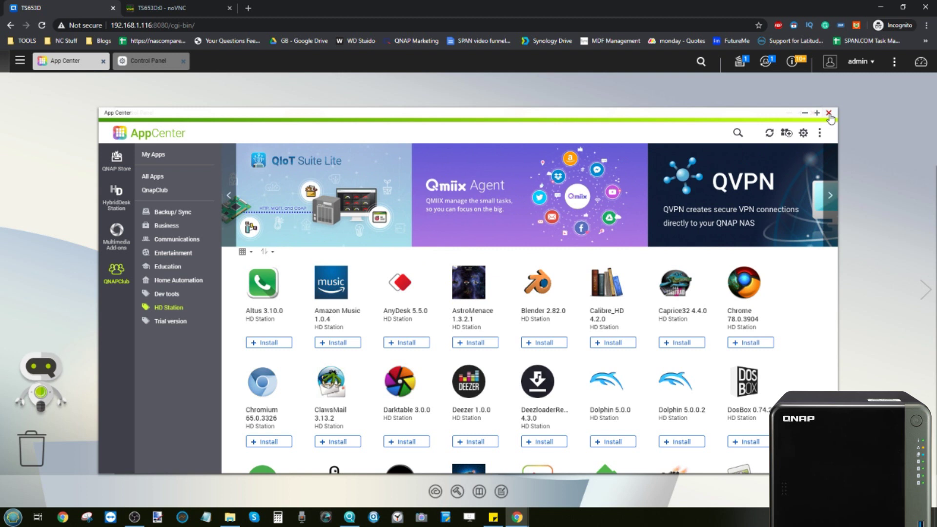
pyautogui.click(829, 113)
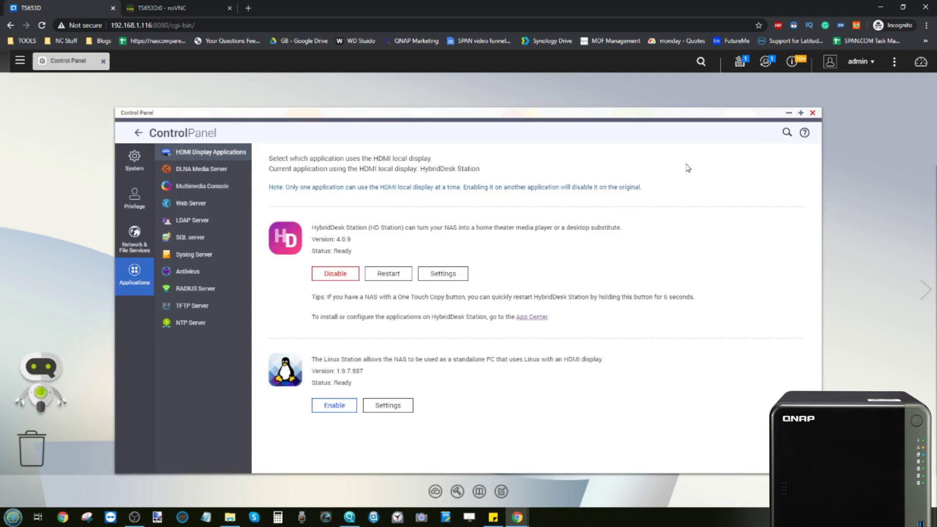